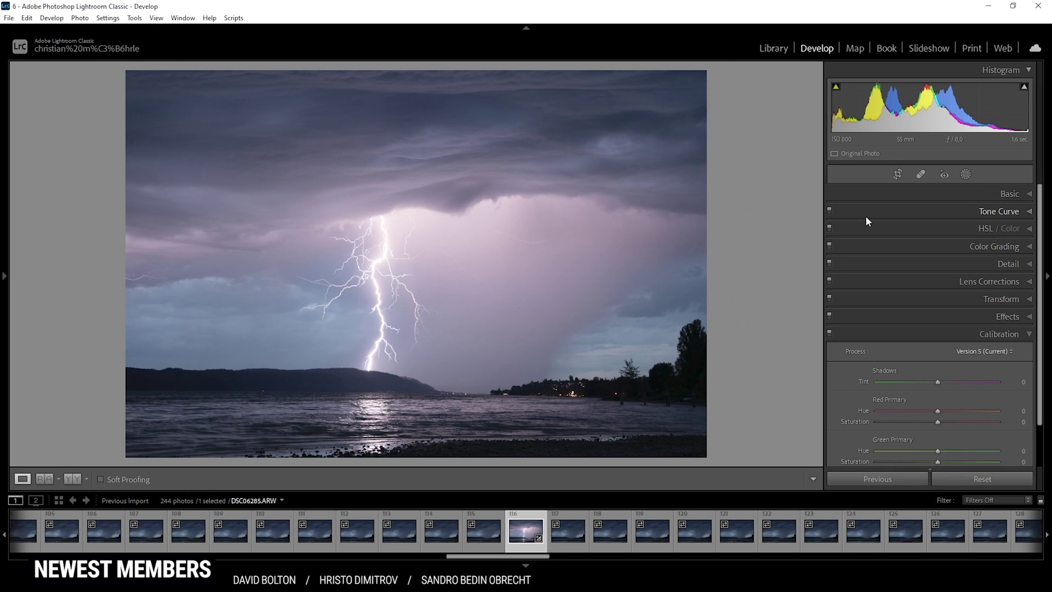
- Change the photo's profile from Adobe Color to Adobe Landscape in the Basic panel
left_click(978, 193)
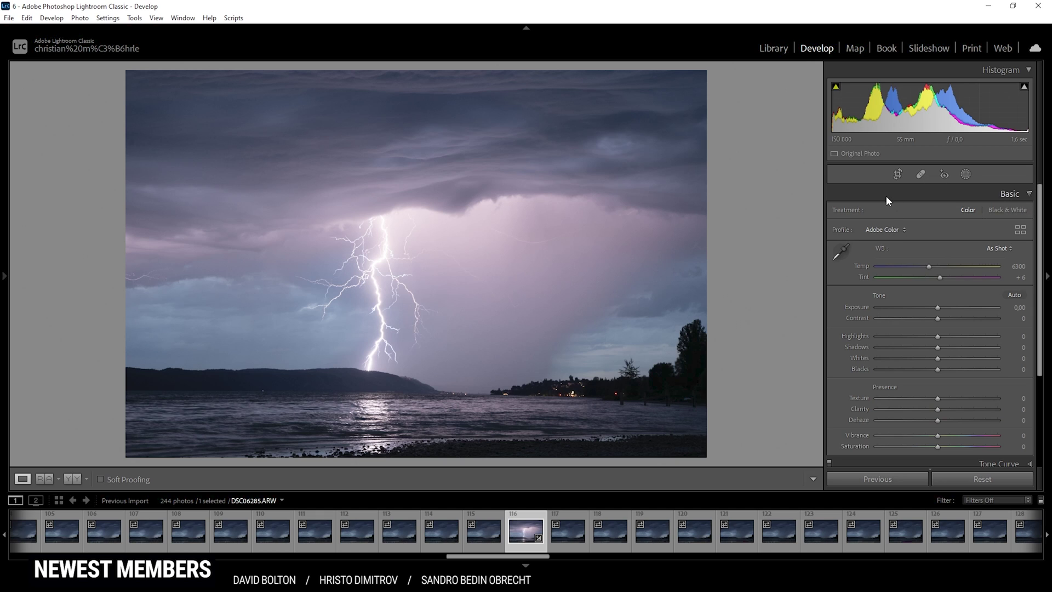
left_click(889, 231)
left_click(904, 257)
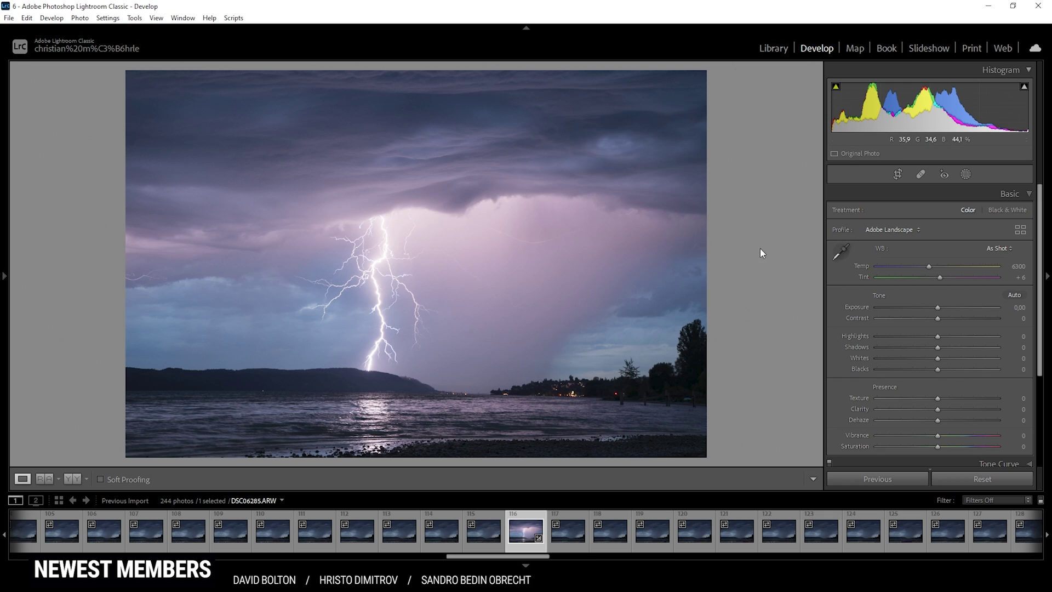
- Adjust the white balance Temp slider, settling at 7023 with Tint still +6
left_click_drag(929, 267, 915, 268)
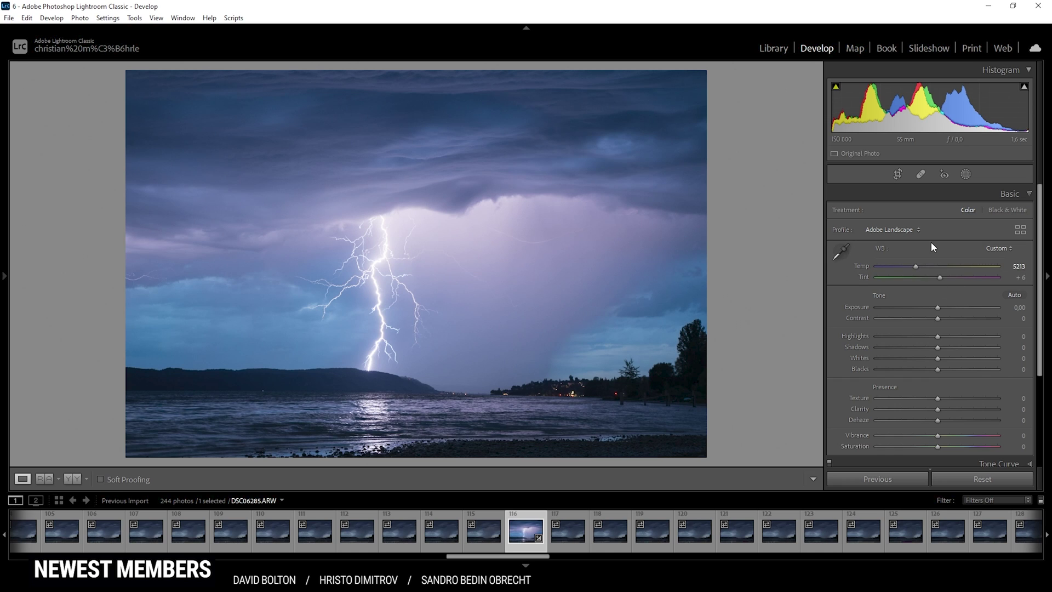
left_click_drag(915, 266, 937, 270)
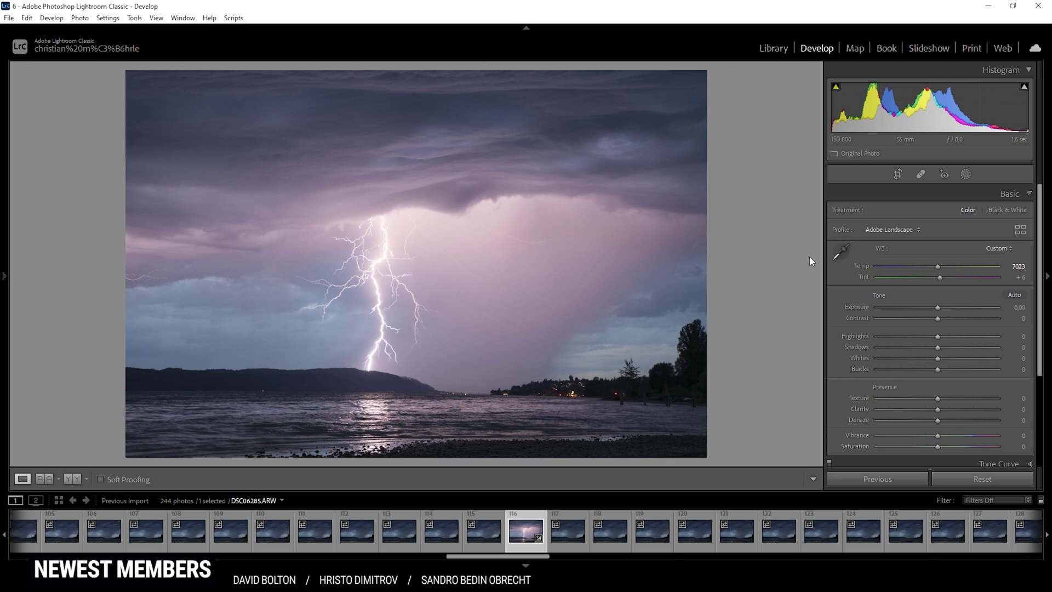
- Set Highlights to -13, Shadows to +29 and Whites to +8
left_click_drag(939, 341, 932, 342)
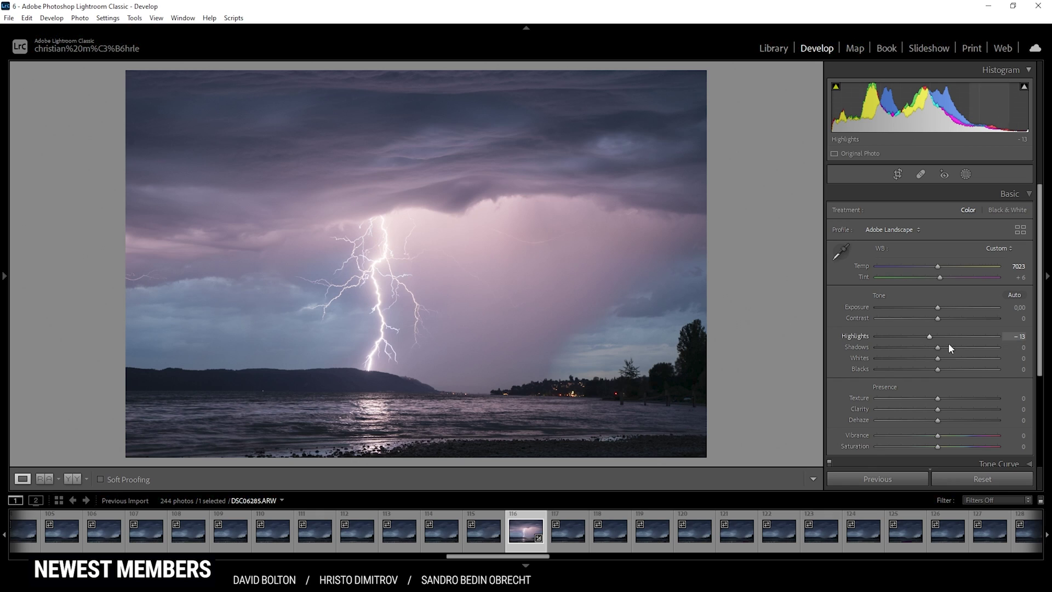
left_click_drag(938, 352, 955, 350)
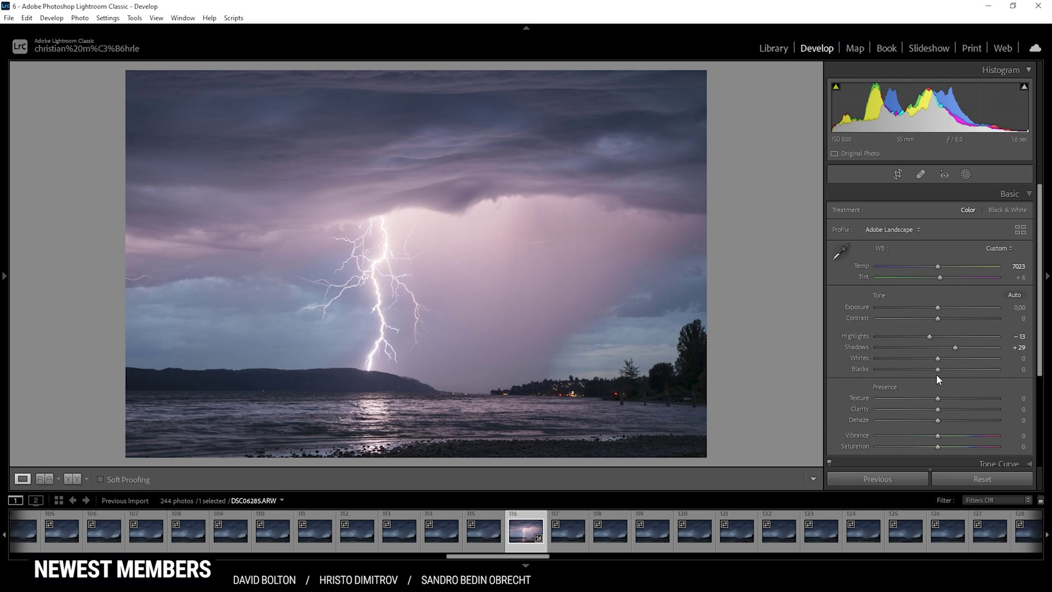
left_click_drag(940, 357, 942, 358)
- Set Texture +8 and Vibrance +30, compare in Before/After view, then return to Loupe
left_click_drag(937, 401, 941, 401)
left_click_drag(939, 437, 946, 438)
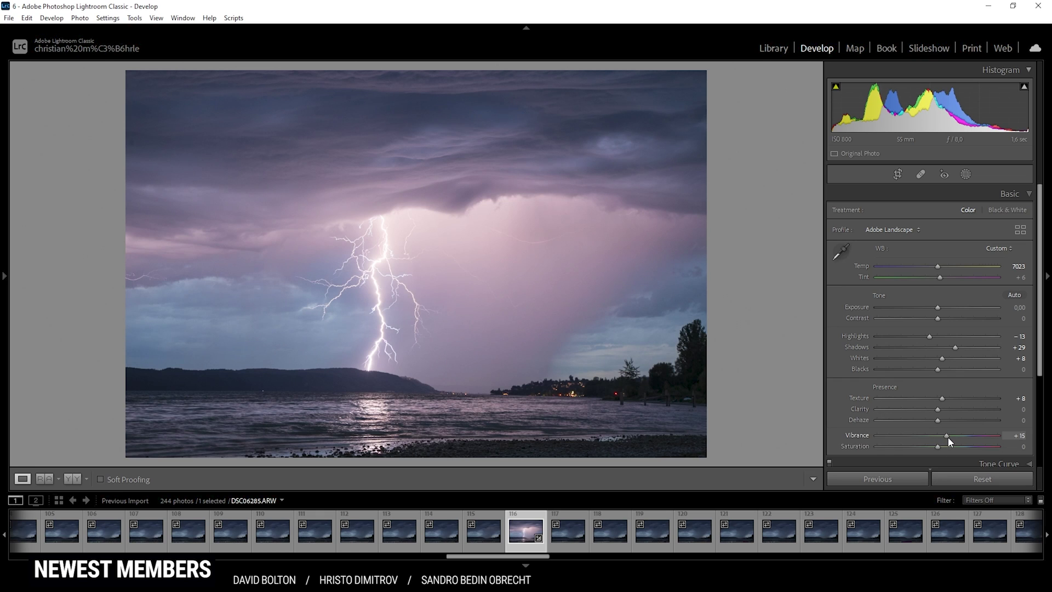
left_click_drag(947, 436, 956, 443)
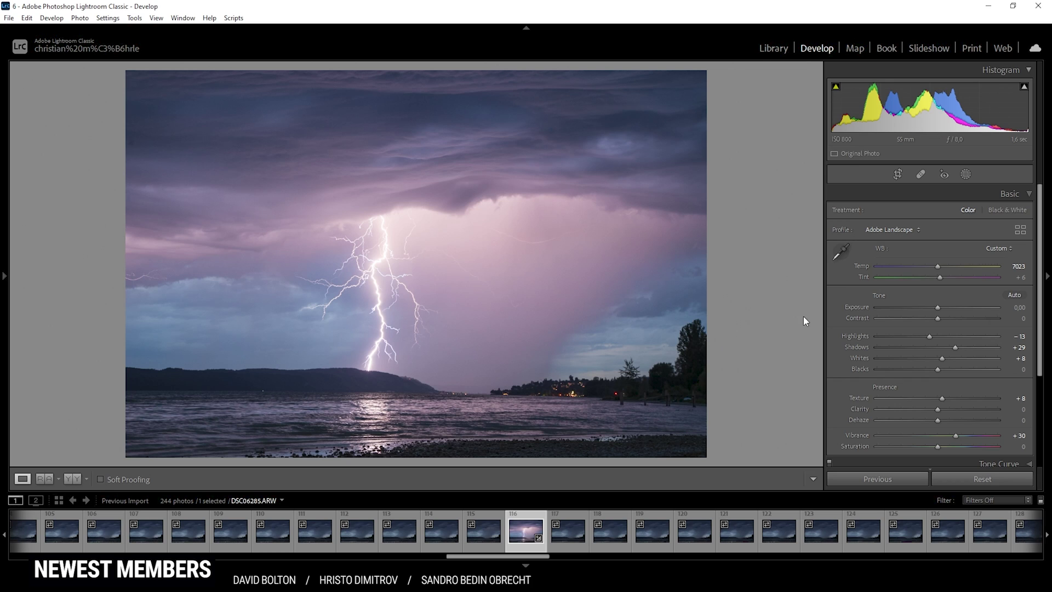
left_click(78, 479)
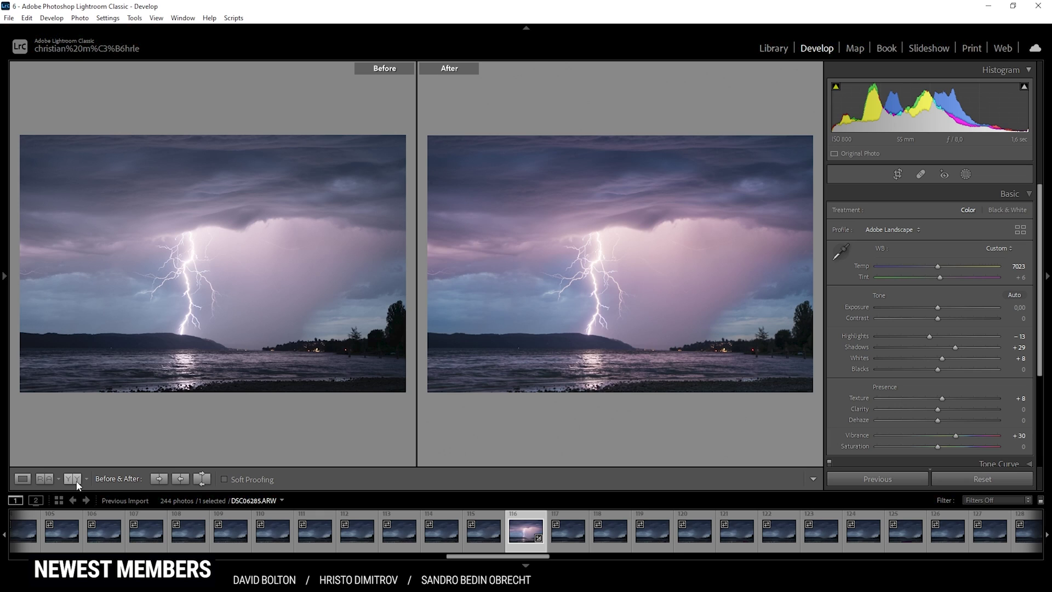
left_click(22, 479)
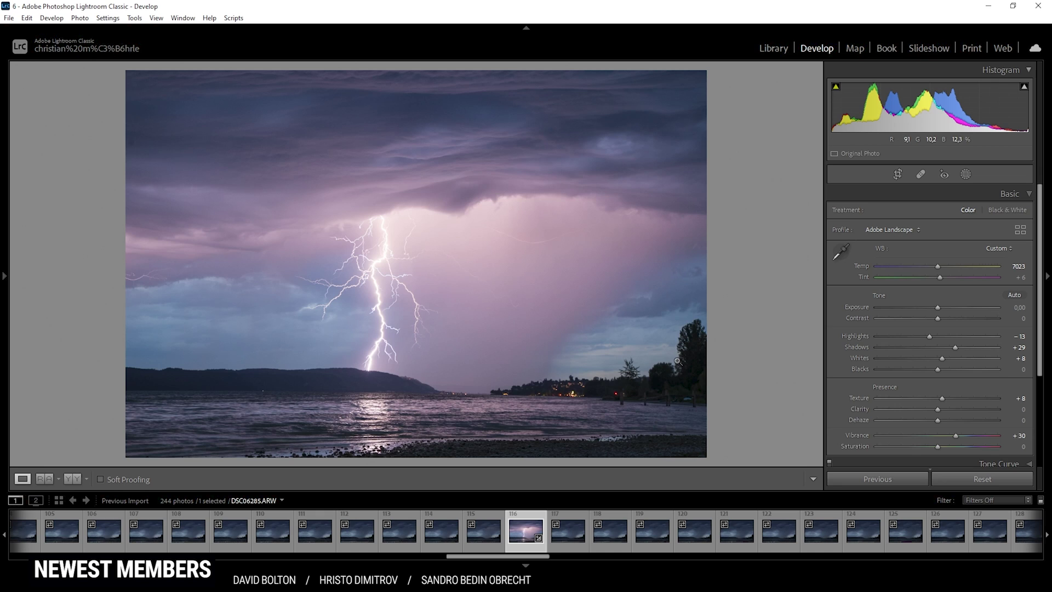
- Draw a linear gradient mask down over the upper sky with Clarity +10
left_click(965, 174)
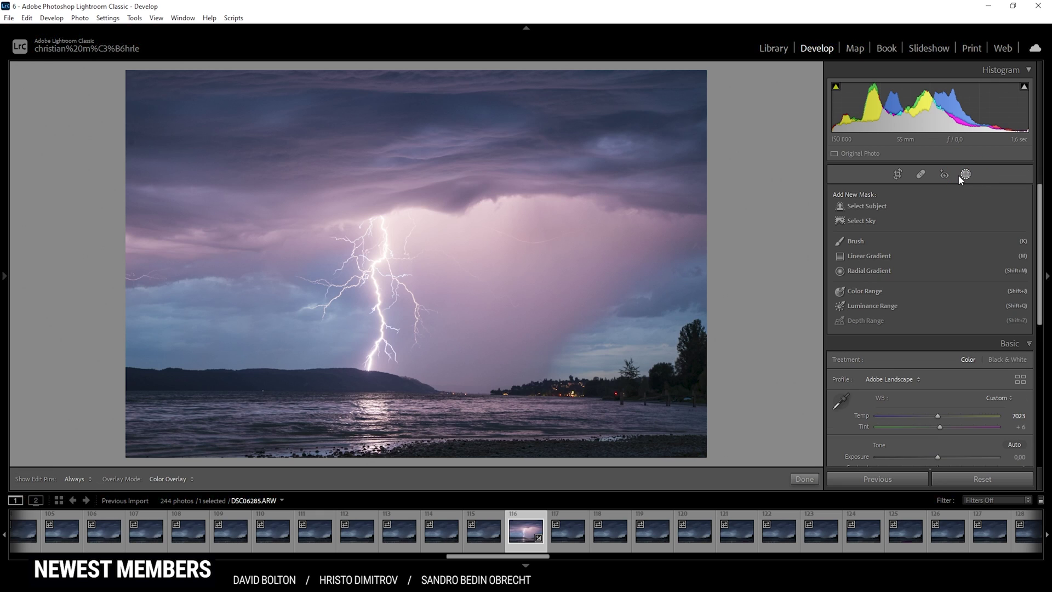
left_click(872, 258)
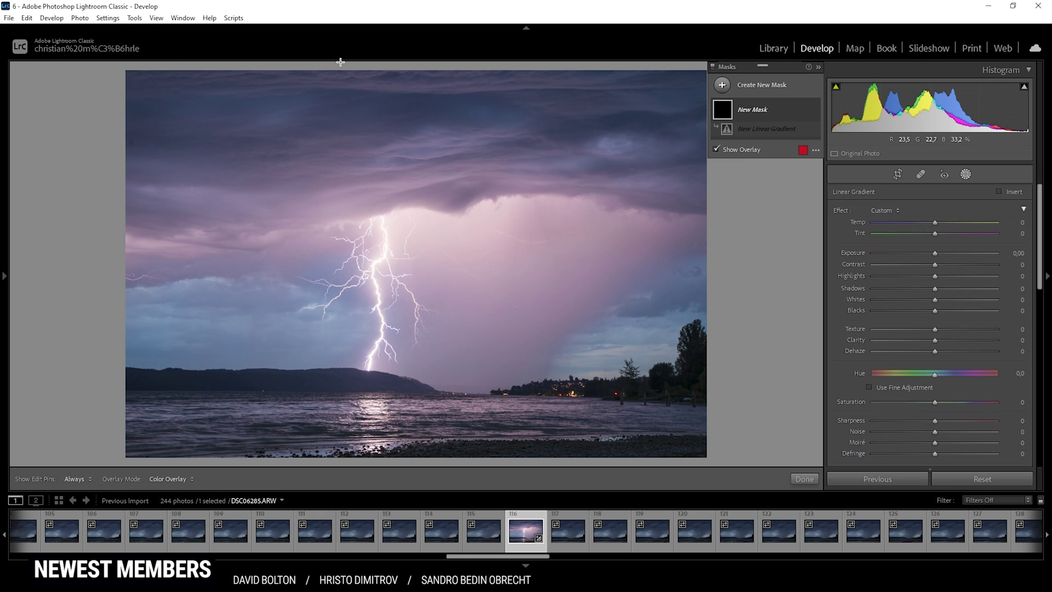
left_click_drag(349, 137, 364, 236)
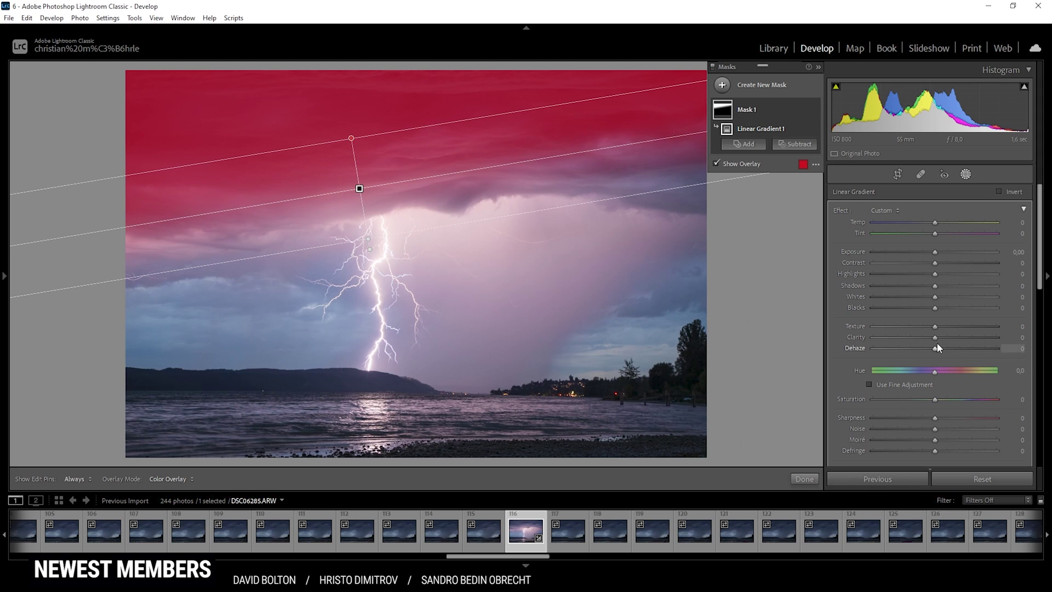
left_click_drag(935, 338, 941, 343)
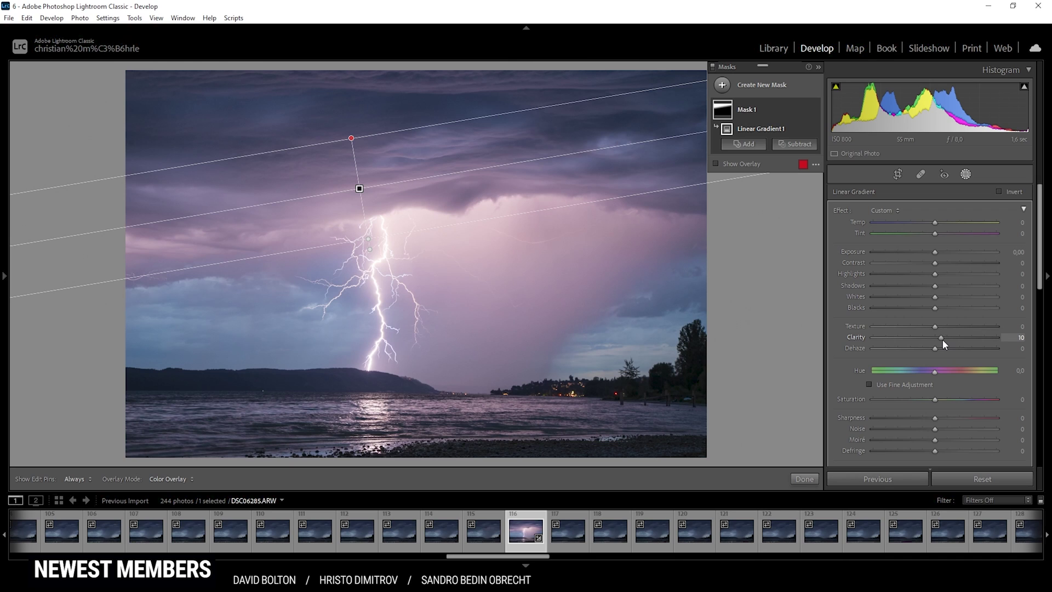
left_click(966, 174)
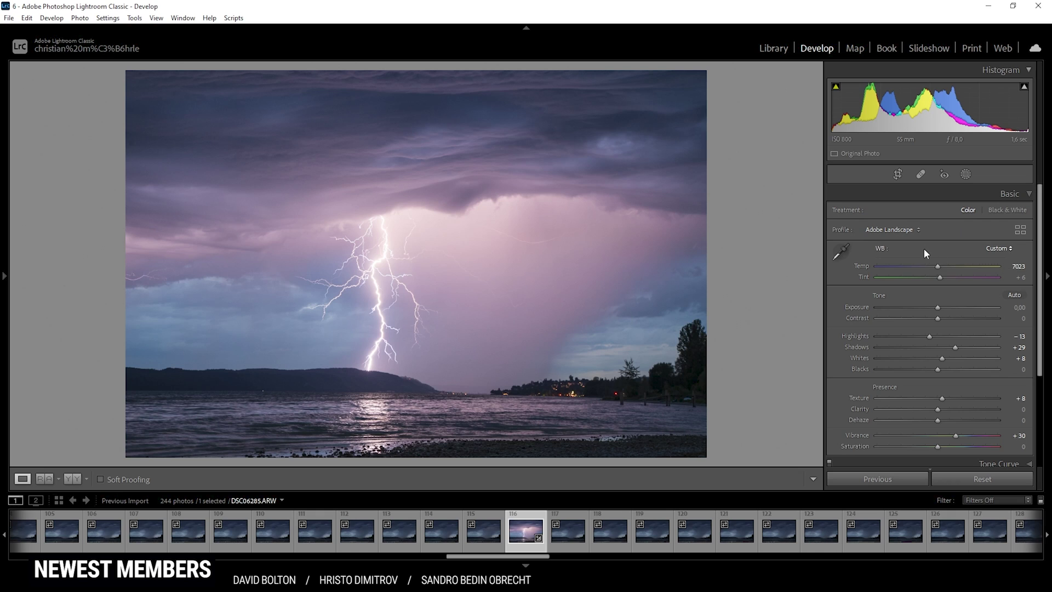
- Tint the Color Grading highlights at Hue 32 and Saturation 22
left_click_drag(1040, 192, 1047, 305)
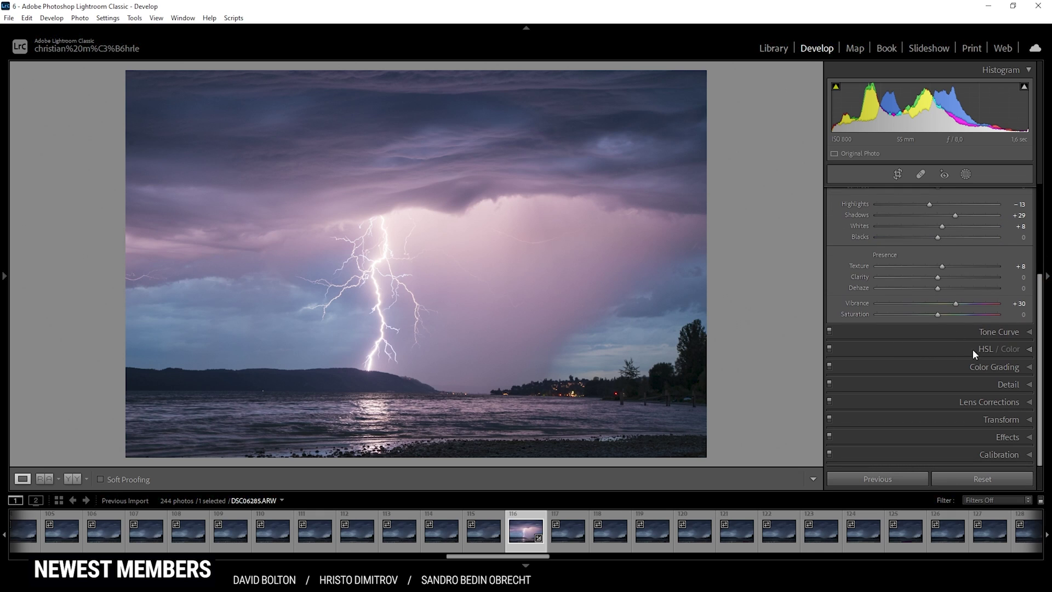
left_click(1031, 367)
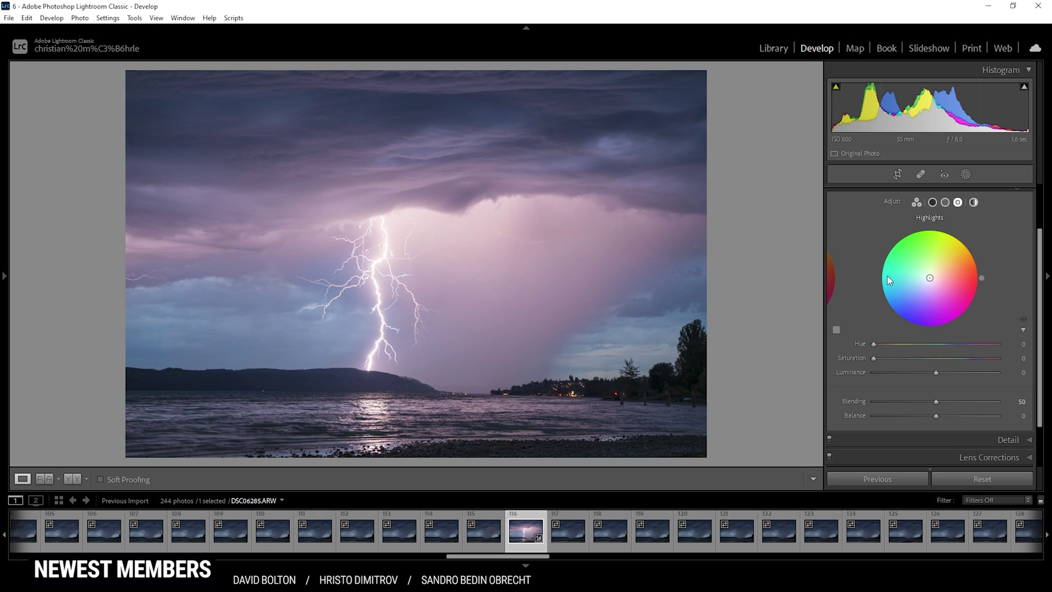
left_click_drag(873, 343, 886, 343)
left_click_drag(873, 357, 899, 357)
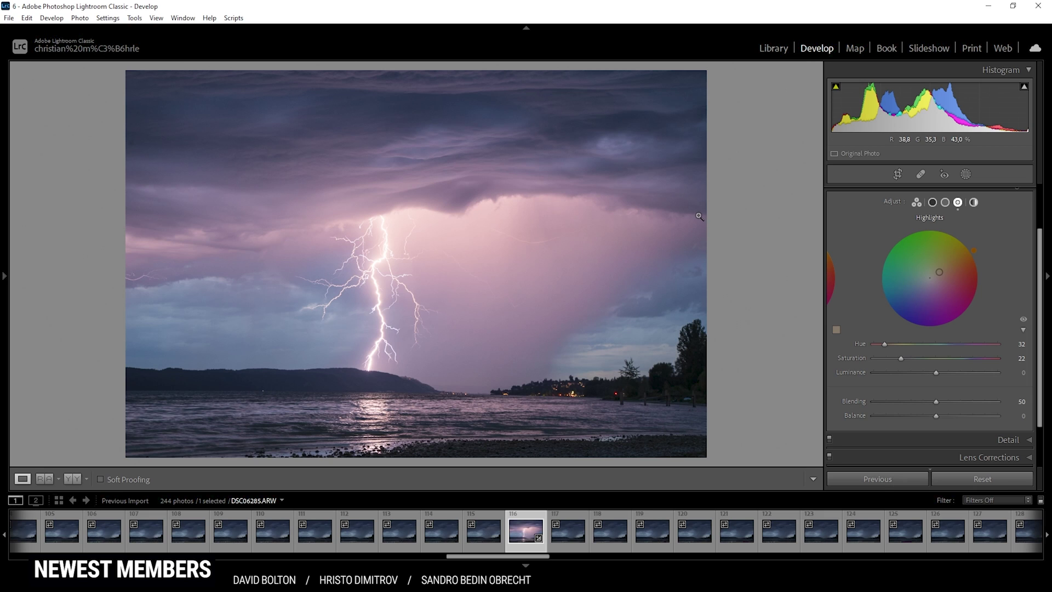
left_click(944, 202)
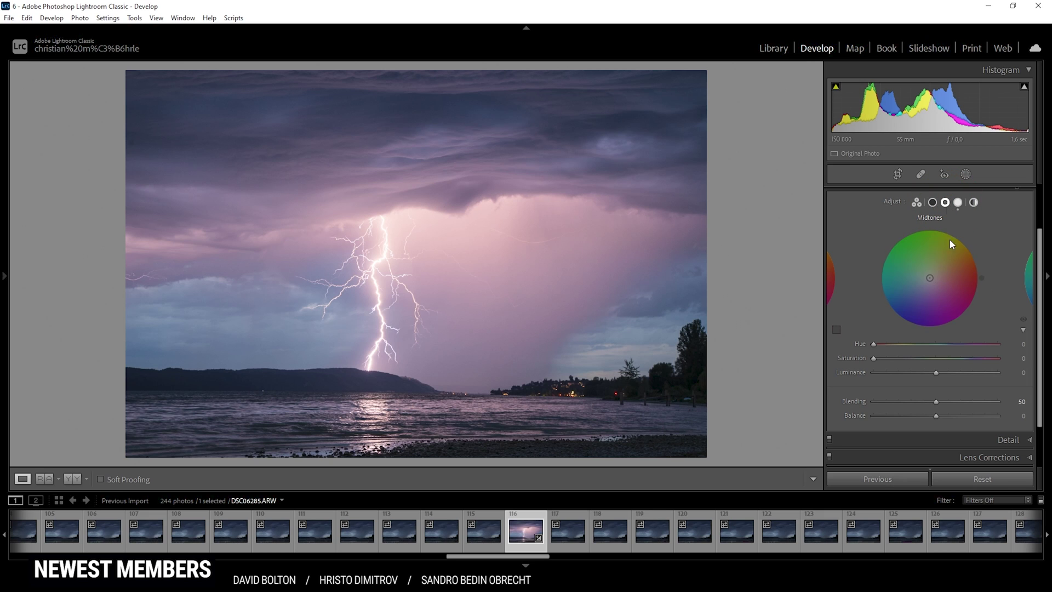
- Give the midtones a Hue 316, Saturation 4 colour grade
left_click_drag(873, 344, 988, 353)
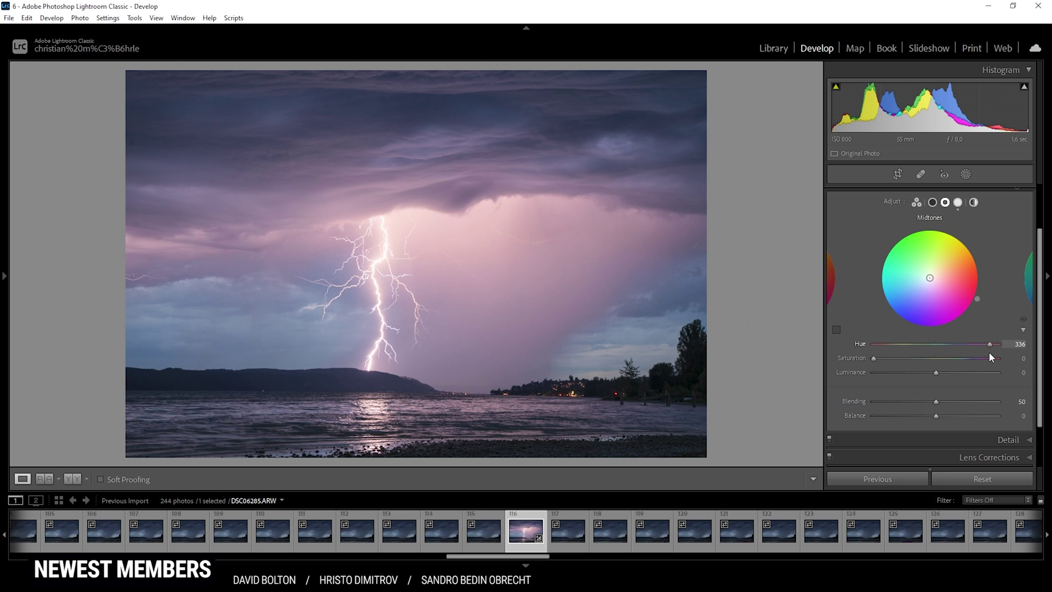
left_click_drag(988, 352, 981, 350)
left_click_drag(873, 358, 878, 359)
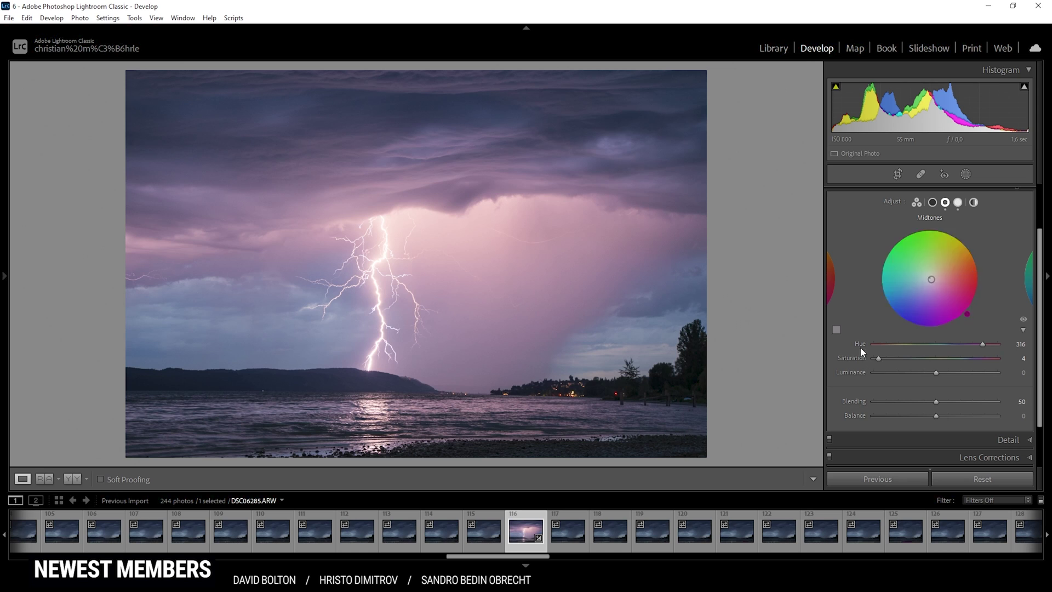
- Give the shadows a blue Hue 222, Saturation 4 colour grade
left_click(932, 203)
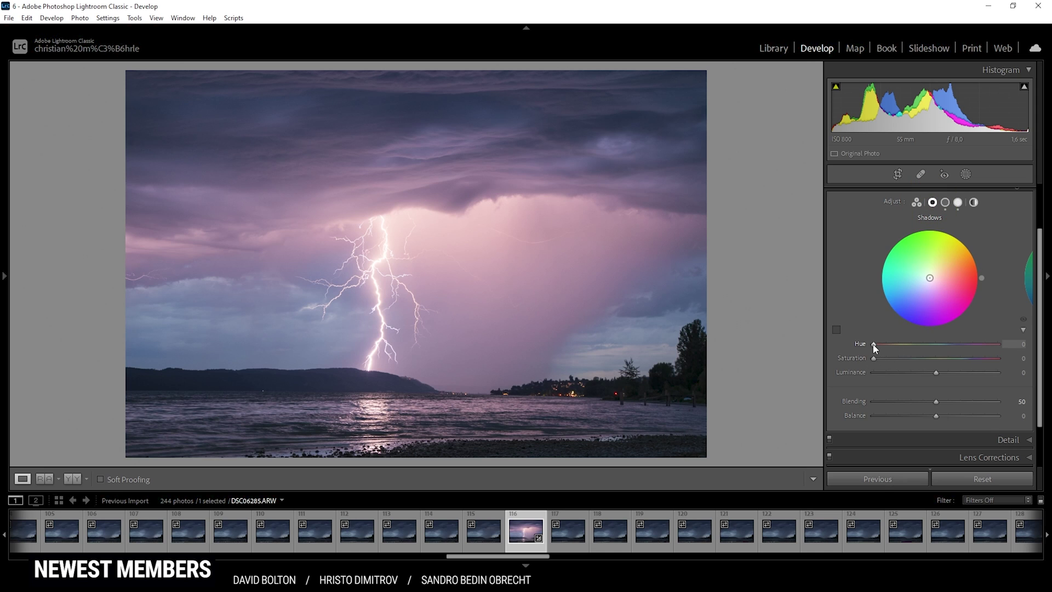
left_click_drag(876, 345, 949, 347)
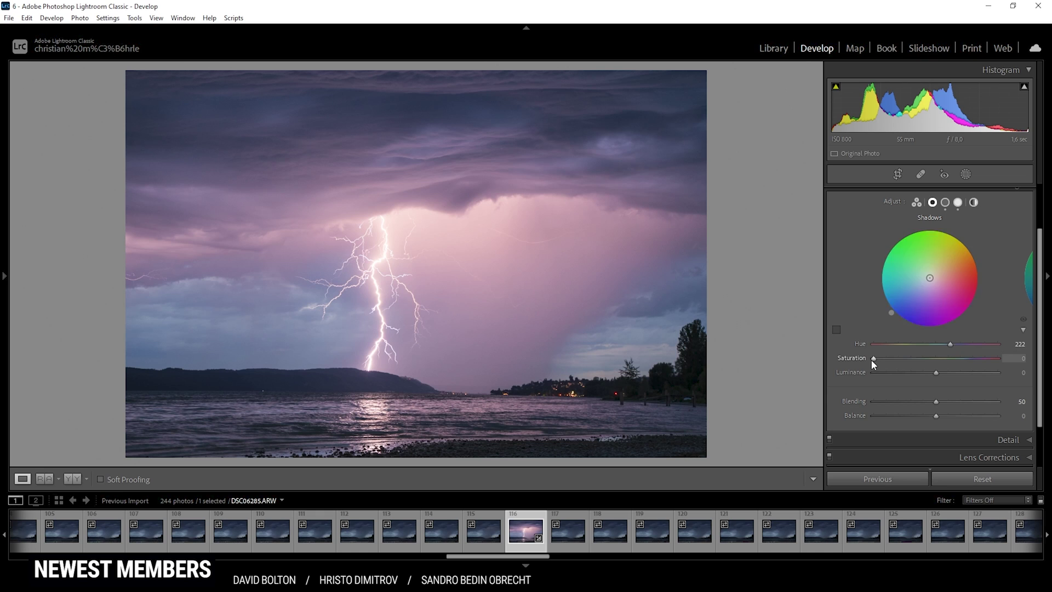
left_click_drag(871, 360, 879, 357)
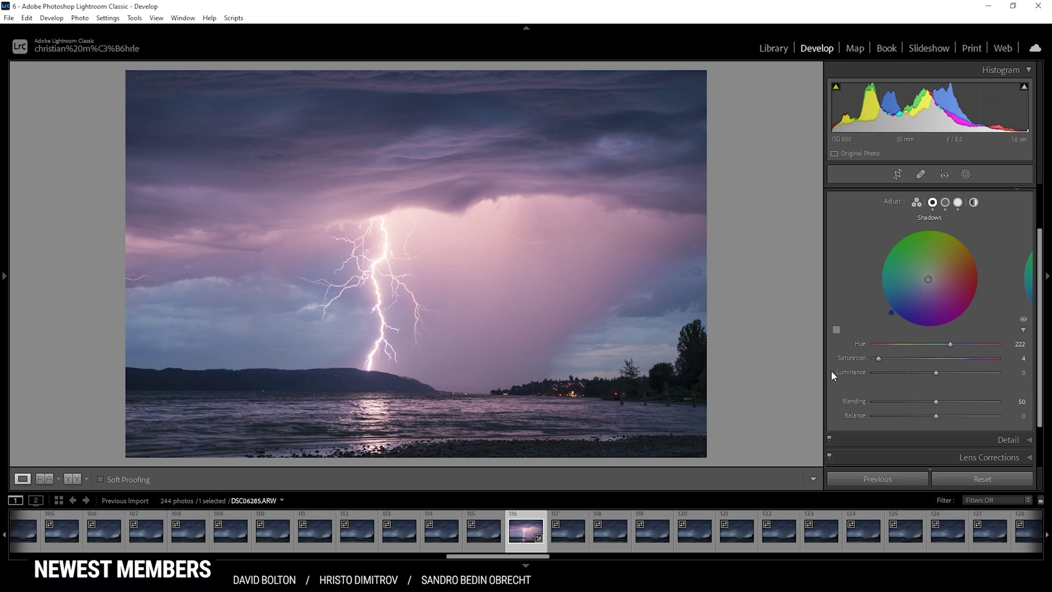
- Toggle Color Grading off and on repeatedly to compare, leave it on, and collapse the panel
scroll(830, 370, "up", 1)
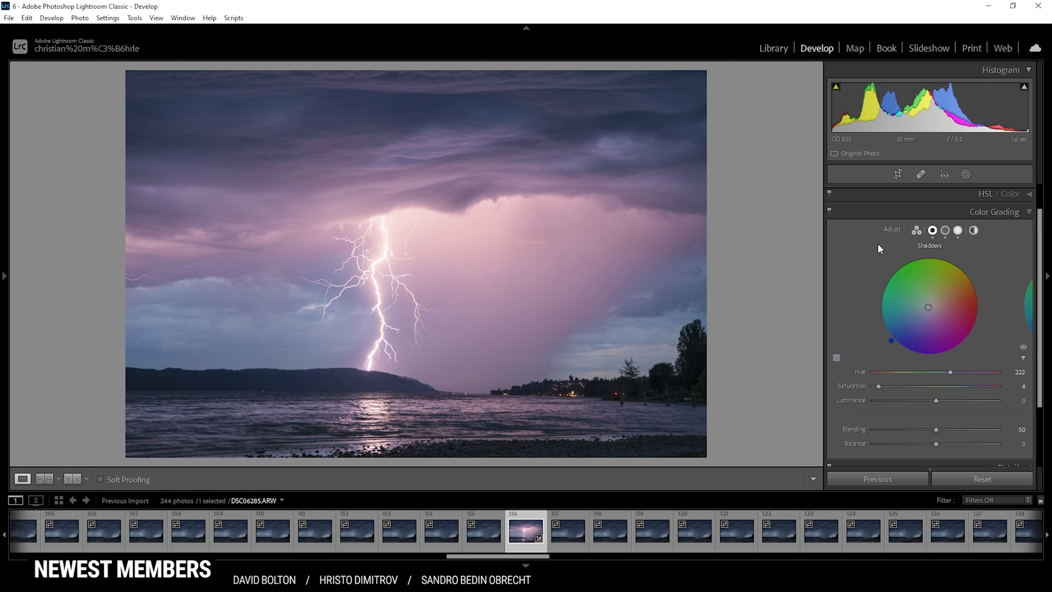
left_click(830, 211)
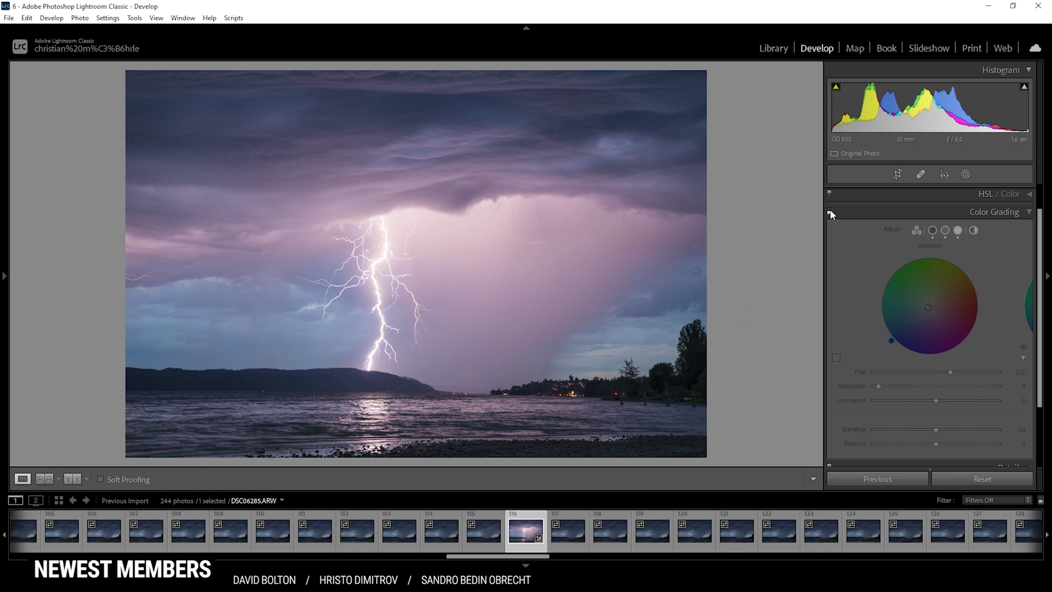
left_click(830, 211)
left_click(830, 211)
left_click(829, 211)
left_click(830, 211)
left_click(830, 210)
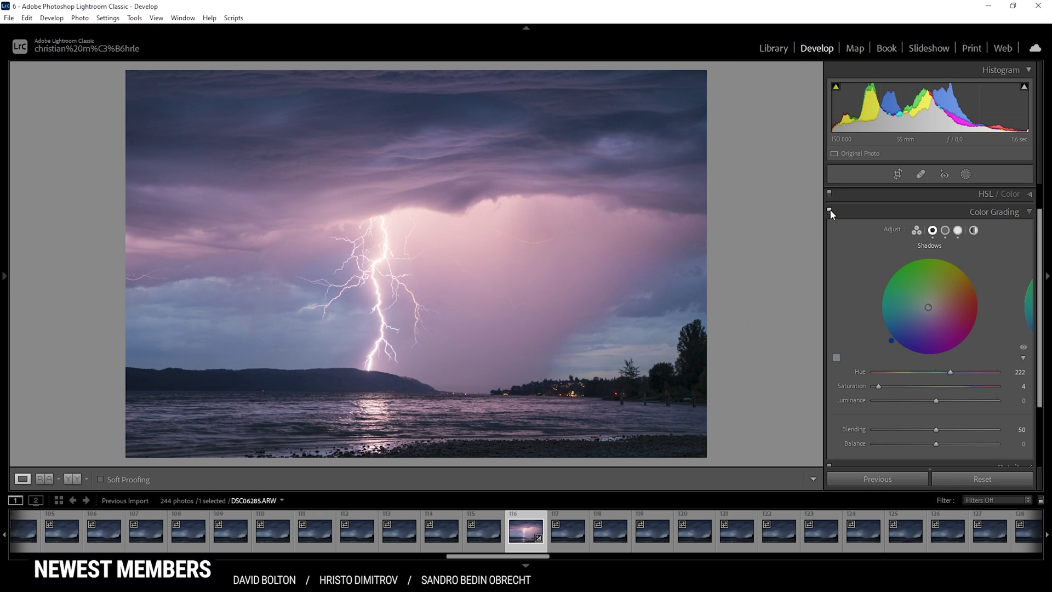
left_click(830, 210)
left_click(830, 210)
left_click(830, 210)
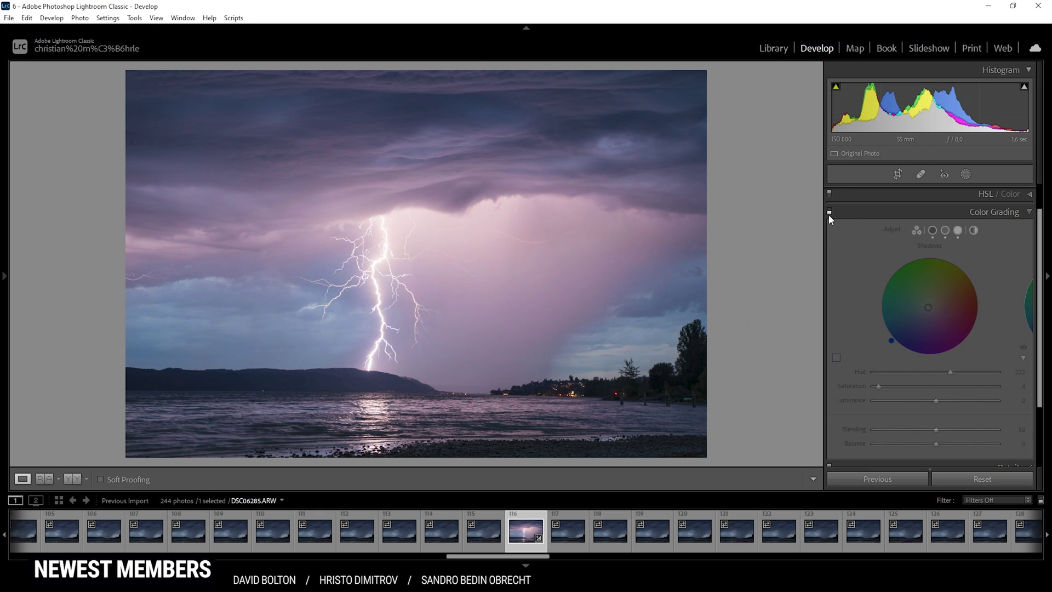
left_click(828, 213)
left_click(972, 212)
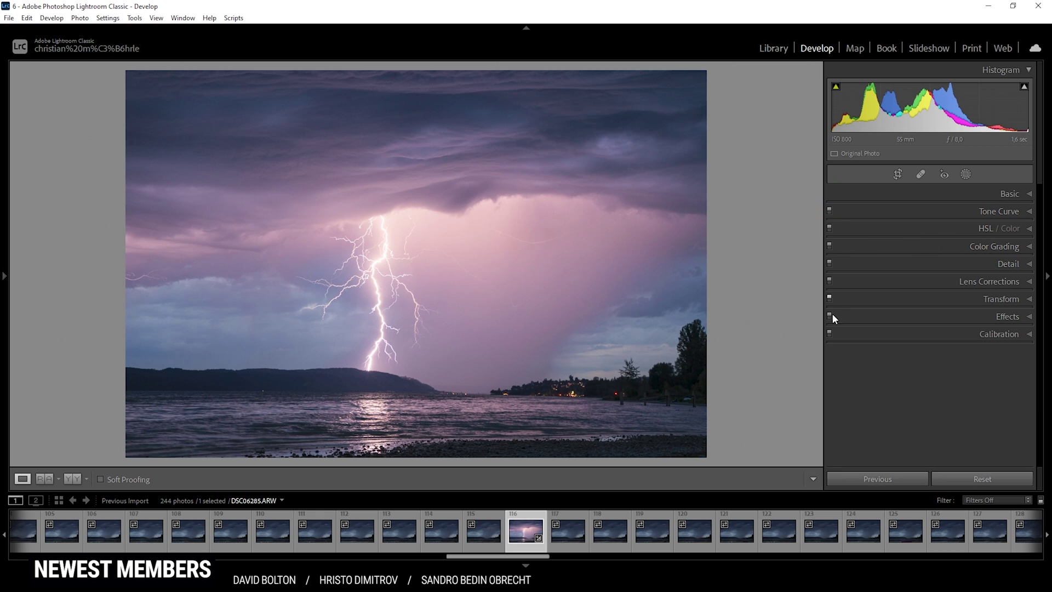
- Set the Calibration Blue Primary to Hue −10 and Saturation +42
left_click(968, 337)
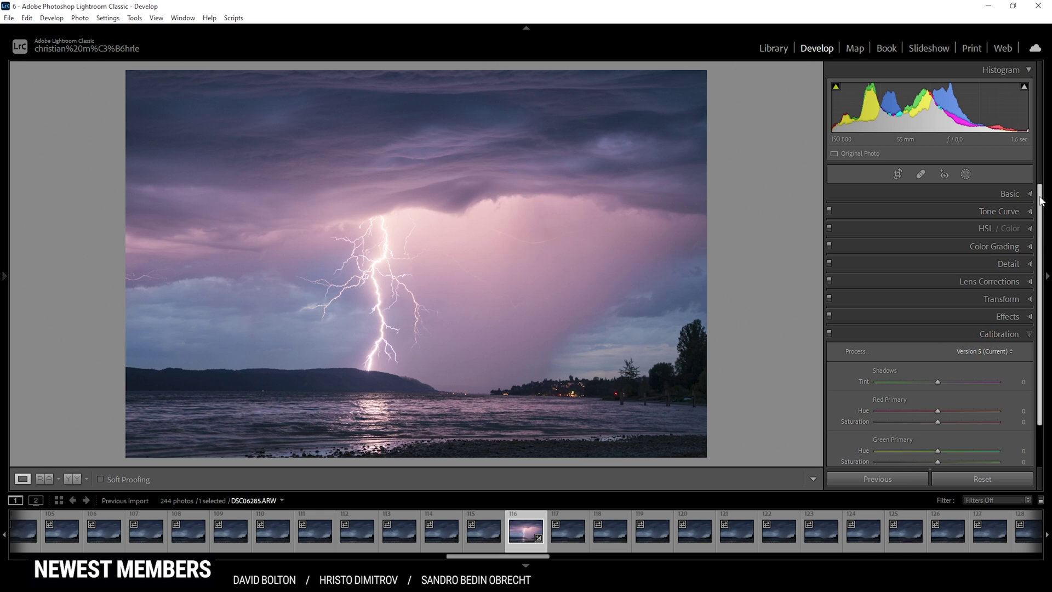
left_click_drag(1040, 201, 1039, 243)
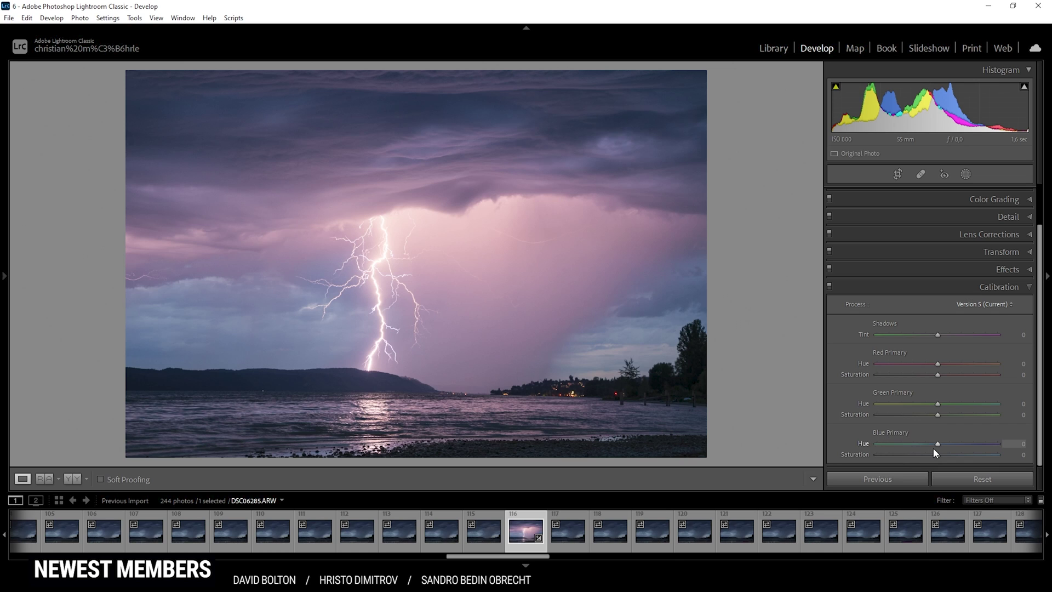
left_click_drag(938, 444, 965, 454)
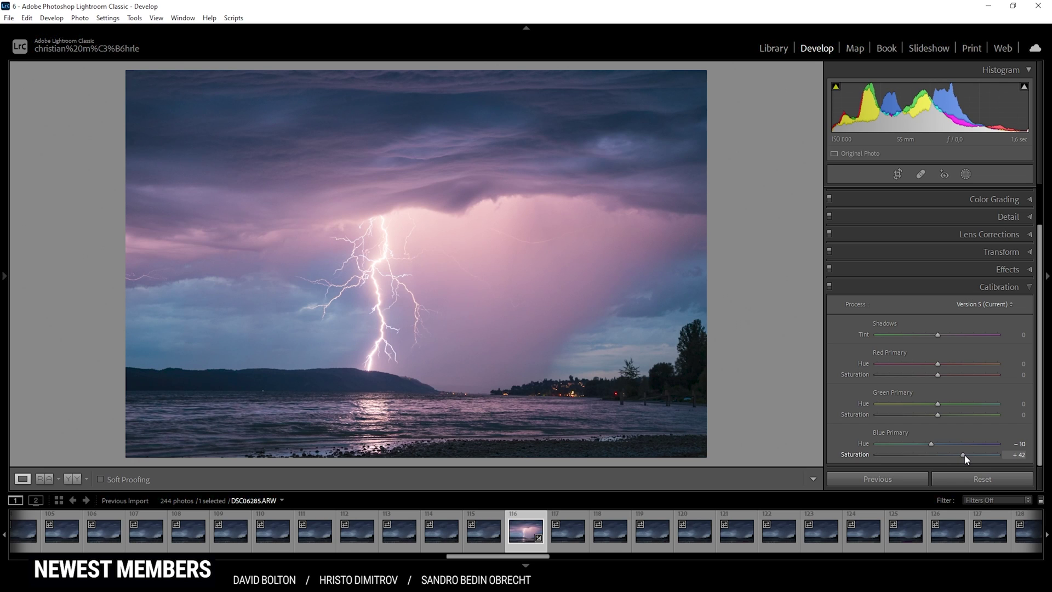
left_click_drag(964, 455, 964, 455)
left_click(998, 287)
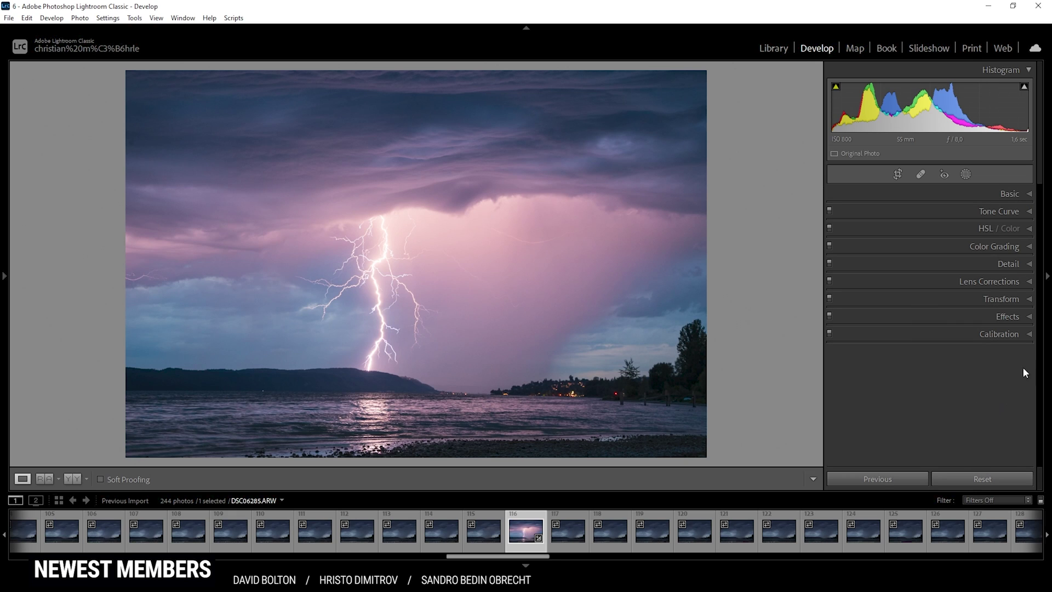
- Set Detail sharpening to Amount 107, Radius 0.5, Detail 100 and Masking 79
left_click(980, 265)
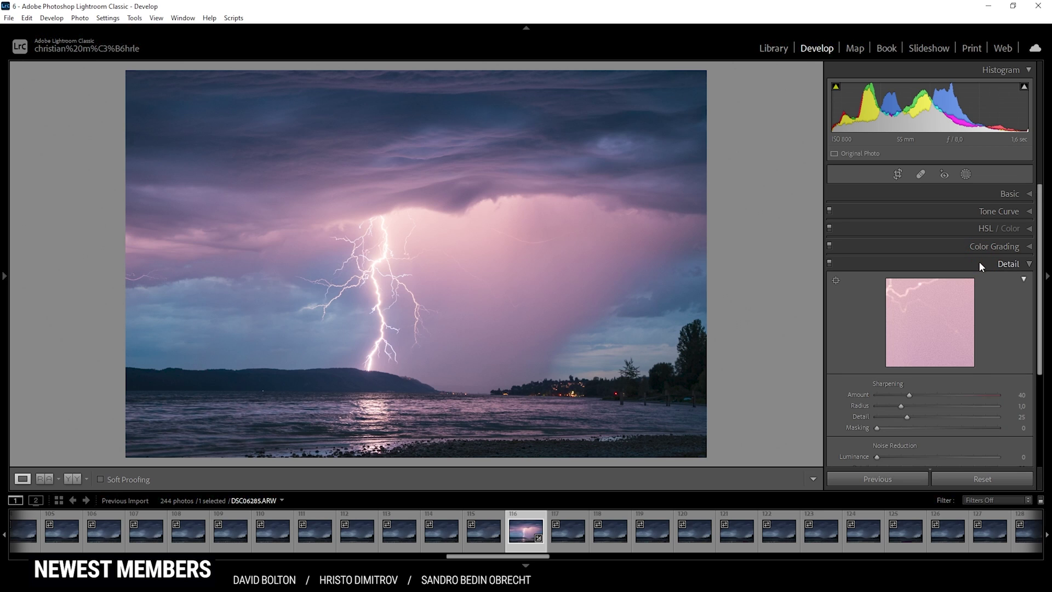
scroll(1000, 290, "down", 2)
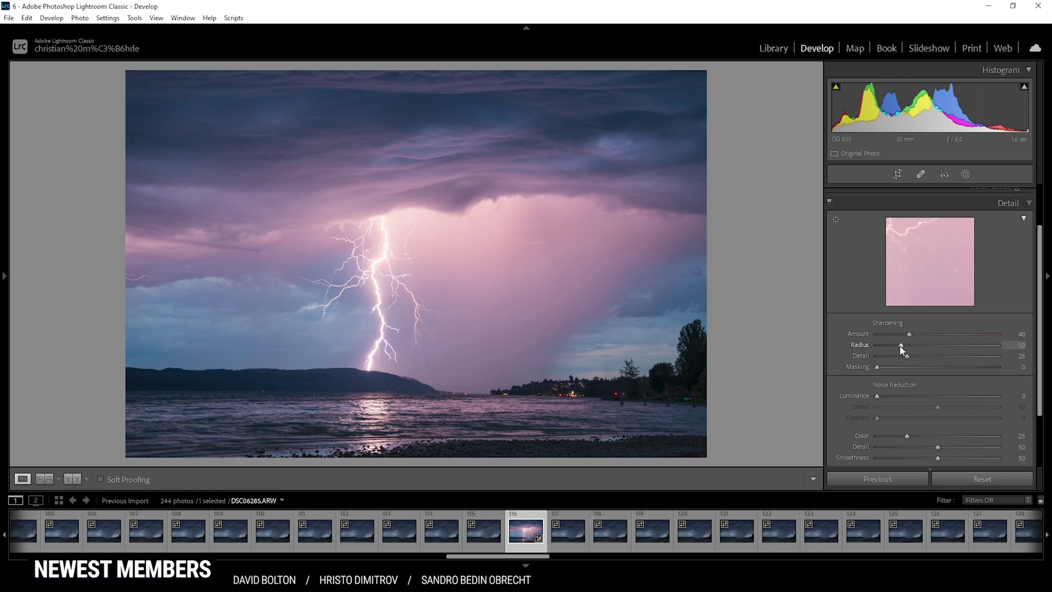
left_click_drag(899, 345, 827, 340)
left_click_drag(906, 356, 943, 357)
left_click_drag(876, 367, 971, 368)
left_click_drag(910, 335, 965, 332)
- Collapse the Detail panel and send DSC06285.ARW to Adobe Photoshop 2022 through Edit In
left_click(974, 202)
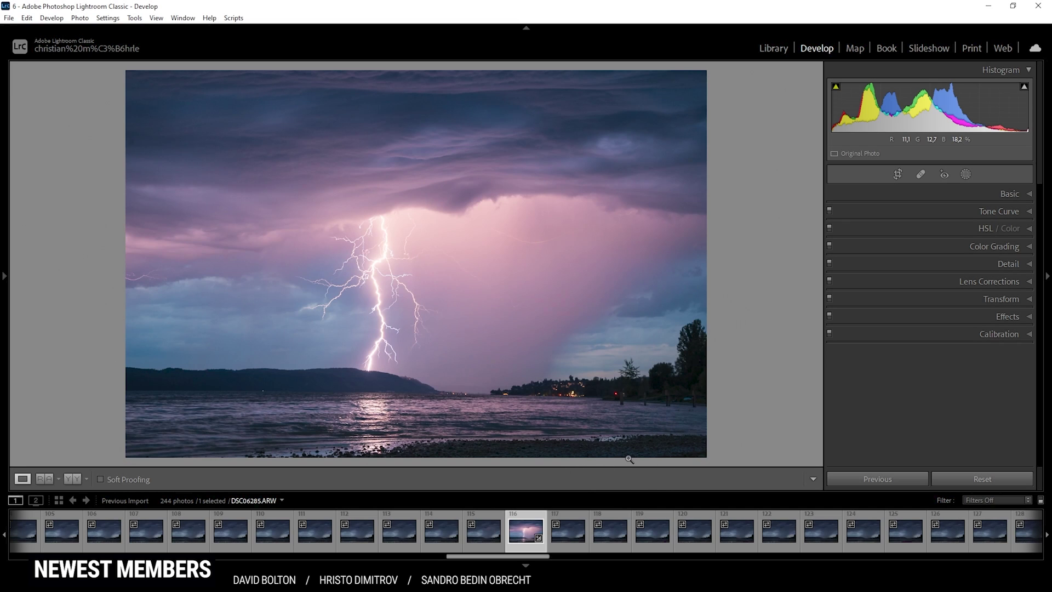
right_click(521, 525)
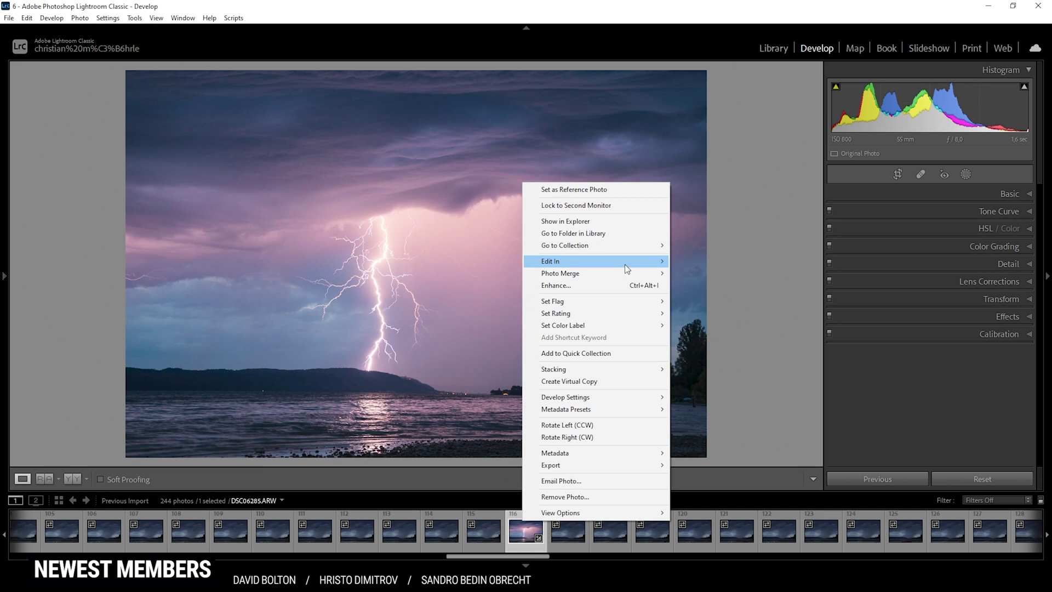
mouse_move(626, 267)
left_click(695, 261)
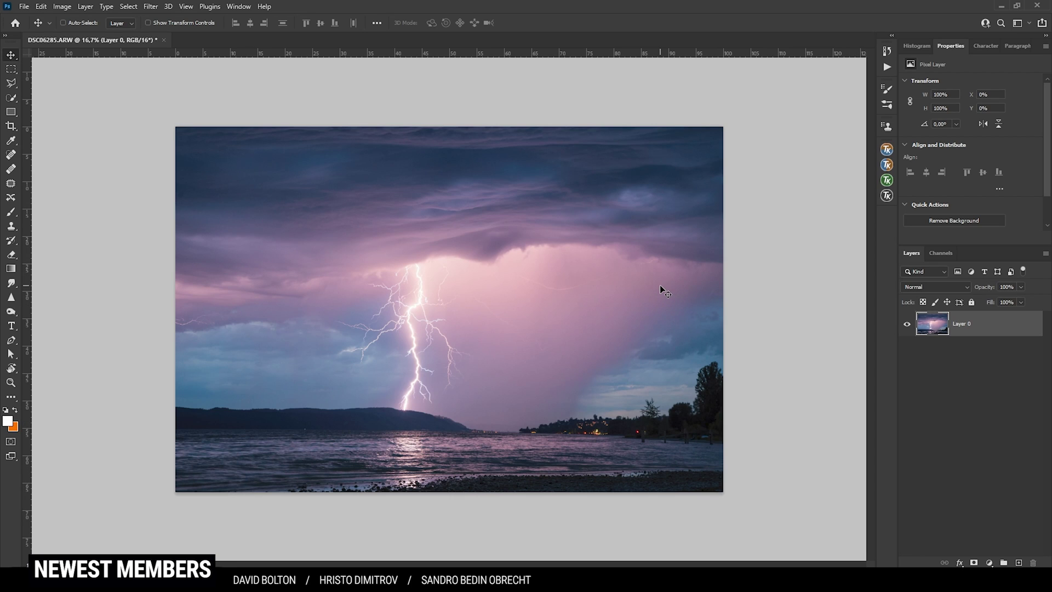
- Duplicate the photo layer and start a Polygonal Lasso outline along the foreground rocks
key("ctrl+j")
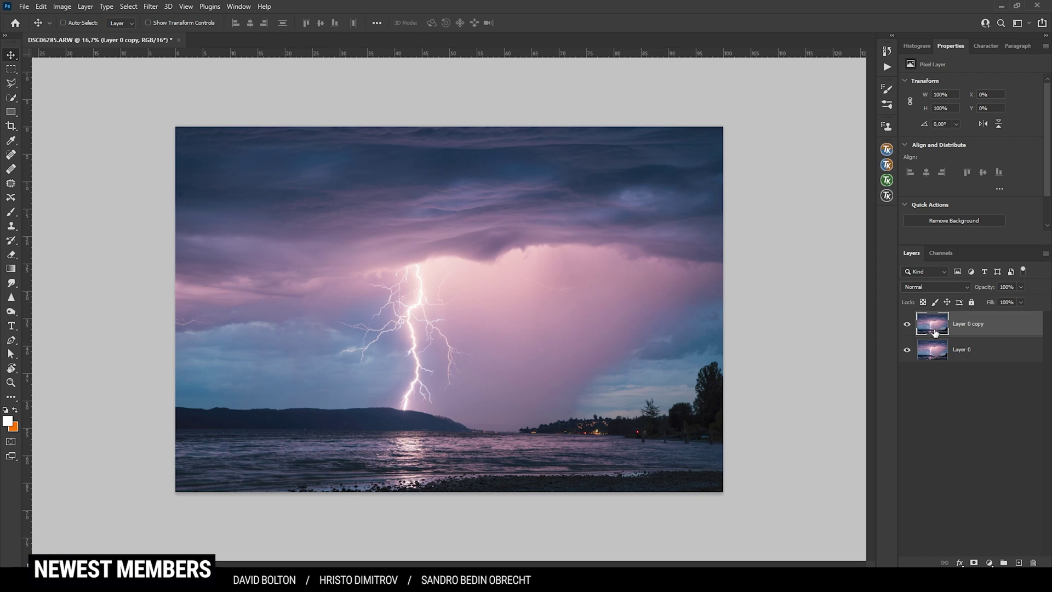
left_click(16, 83)
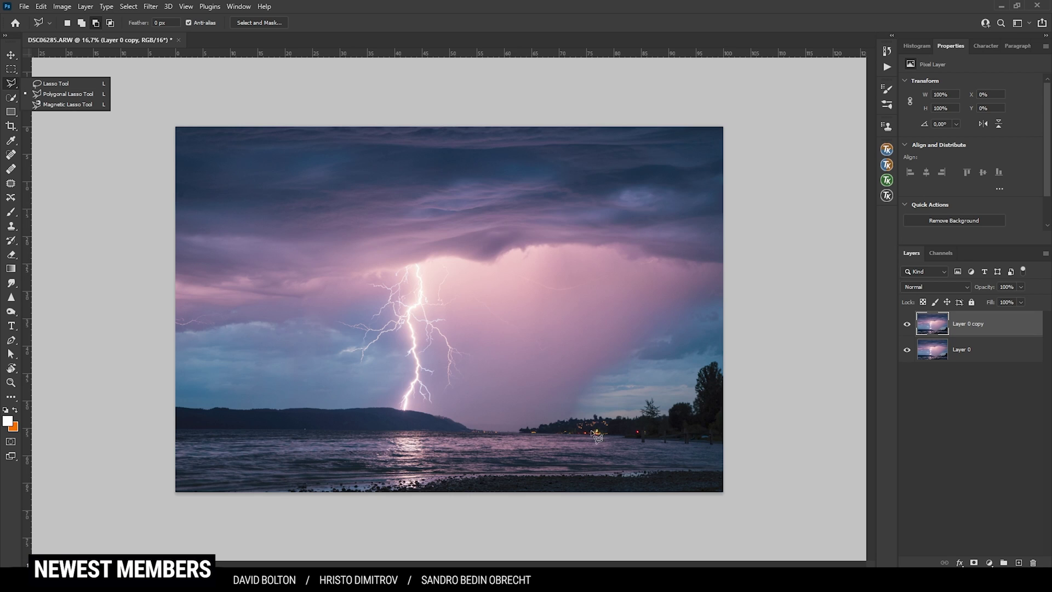
left_click(272, 492)
left_click(317, 482)
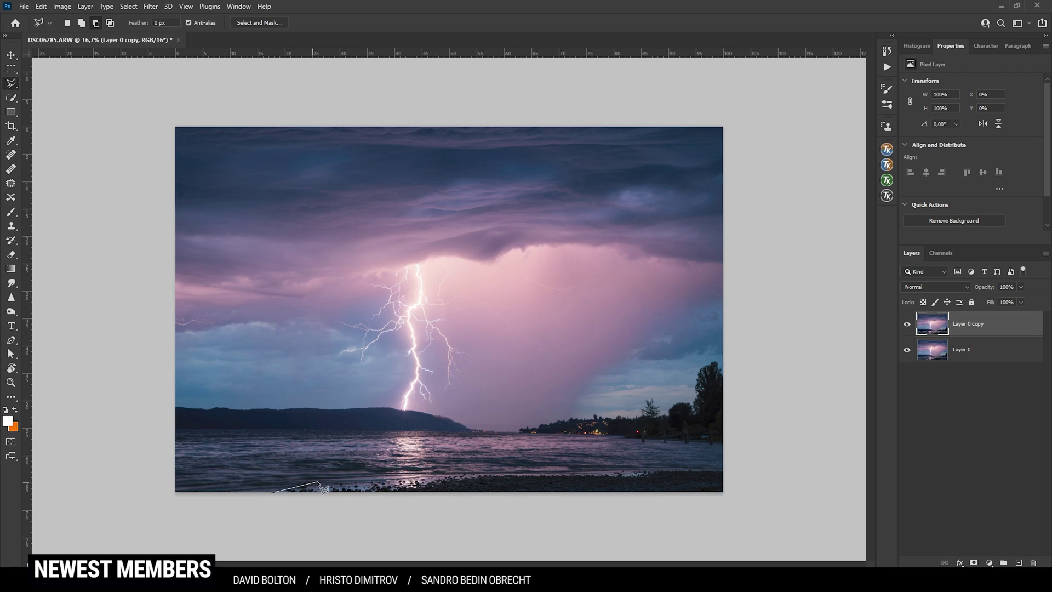
left_click(384, 484)
left_click(396, 485)
left_click(427, 480)
- Finish the outline to the right edge and close it into a selection of the bottom rocks
left_click(440, 475)
left_click(478, 474)
left_click(615, 472)
left_click(642, 469)
left_click(731, 494)
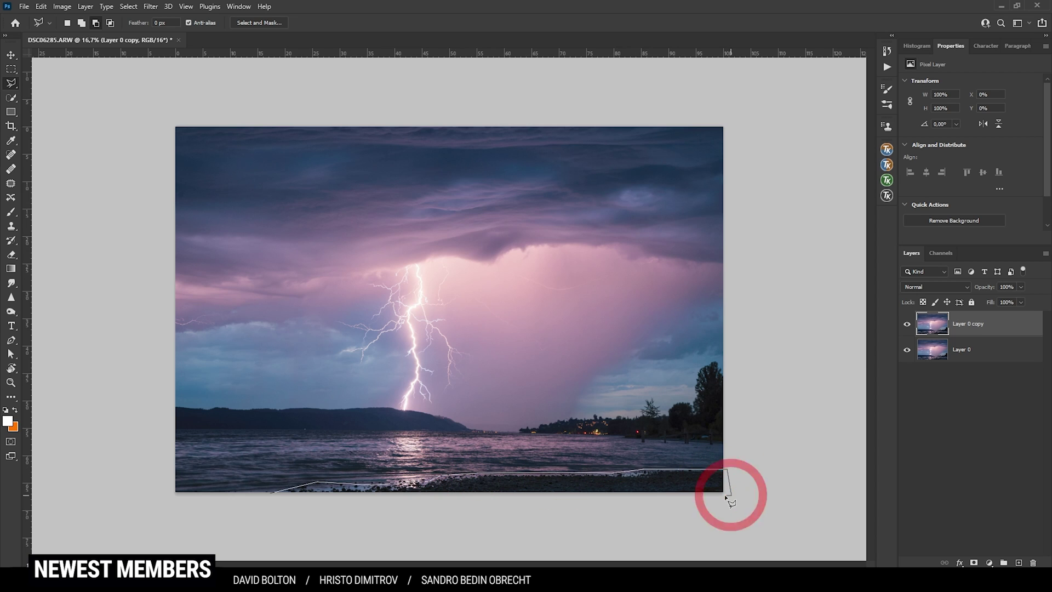
left_click(314, 501)
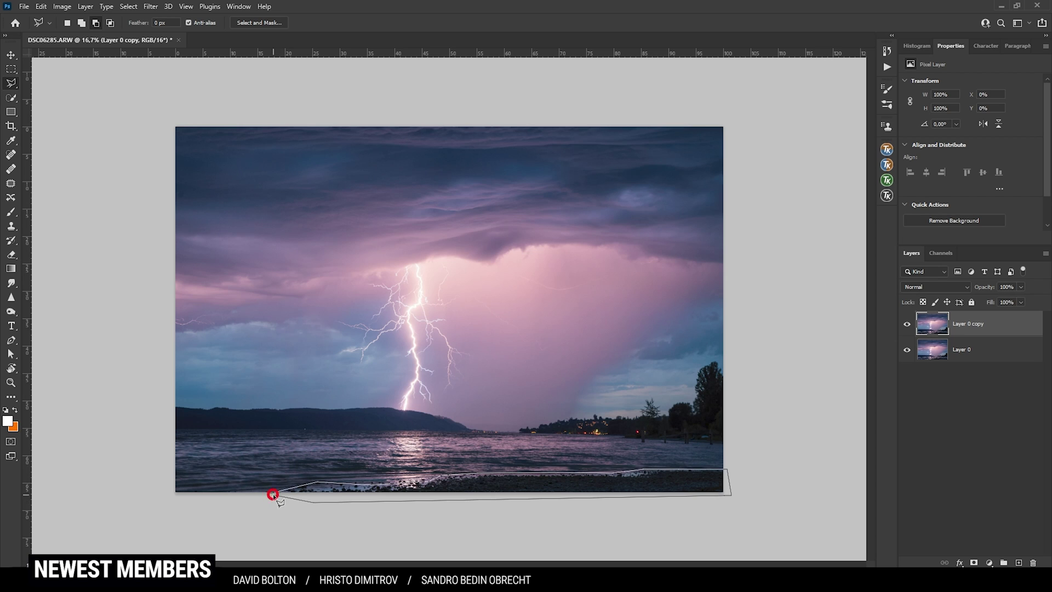
left_click(272, 496)
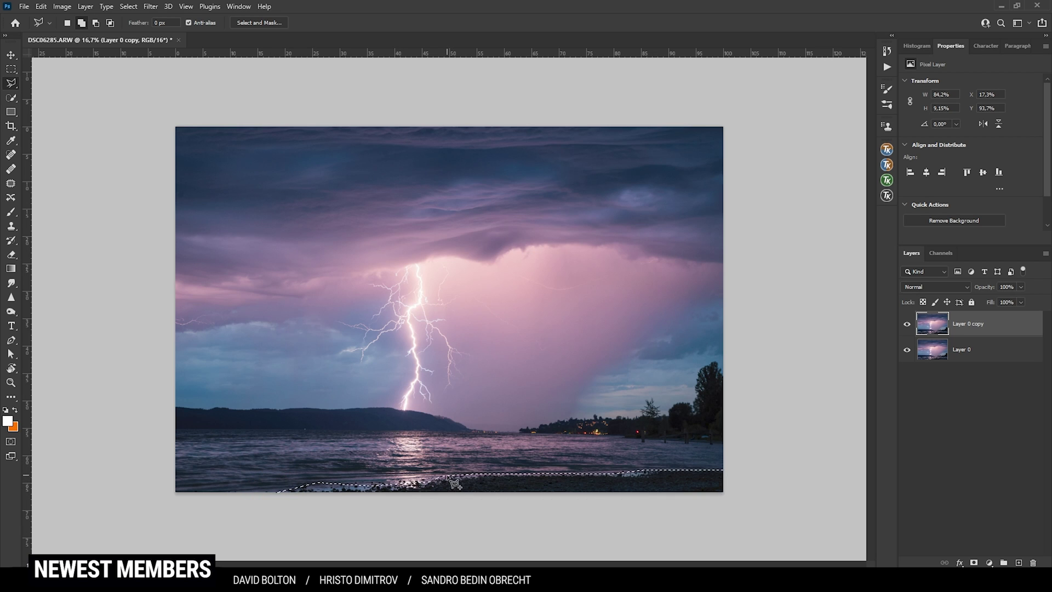
- Content-Aware fill the rock selection to replace it with lake water
key("shift+F5")
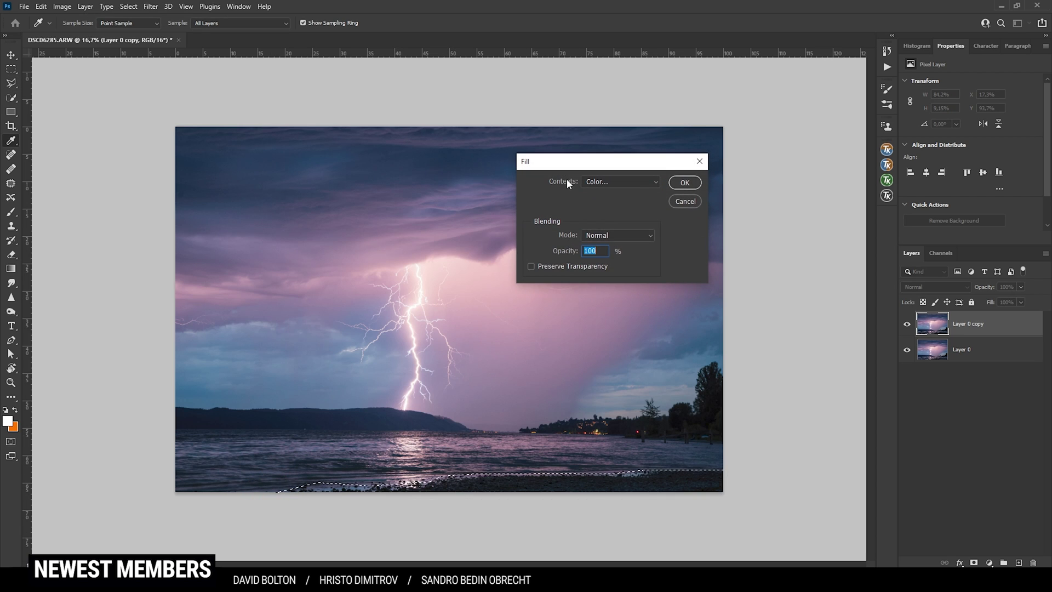
left_click(623, 182)
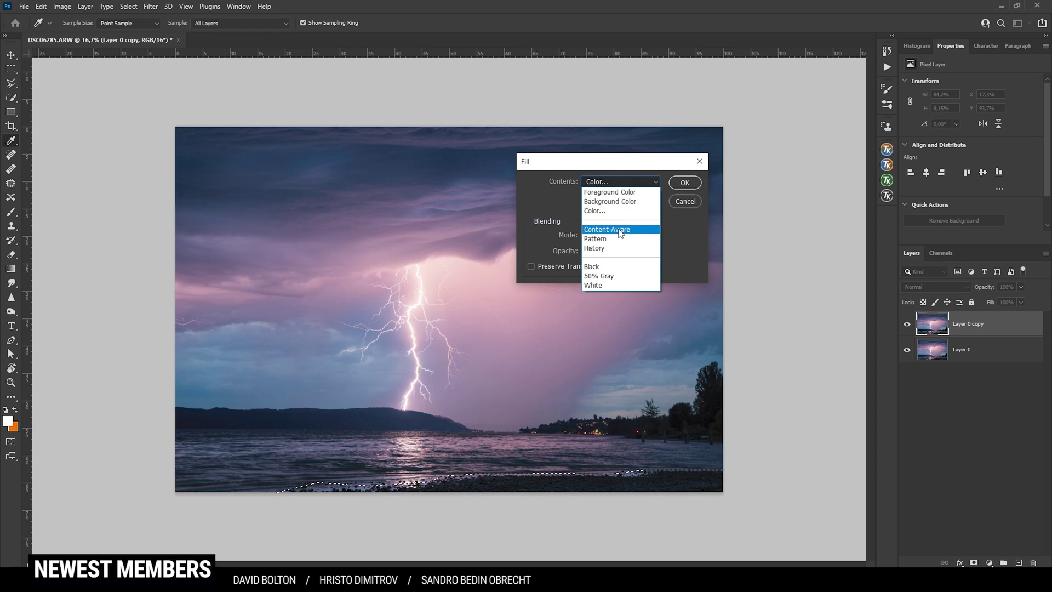
left_click(619, 229)
left_click(685, 183)
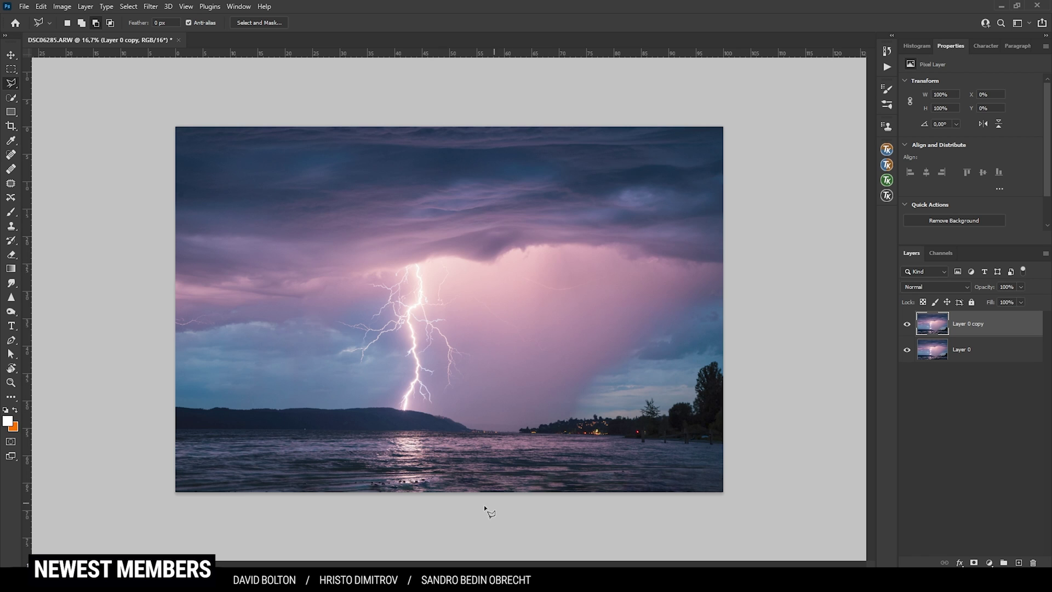
- Heal away the small rocks in the foreground water with an enlarged Spot Healing Brush
scroll(399, 501, "up", 8)
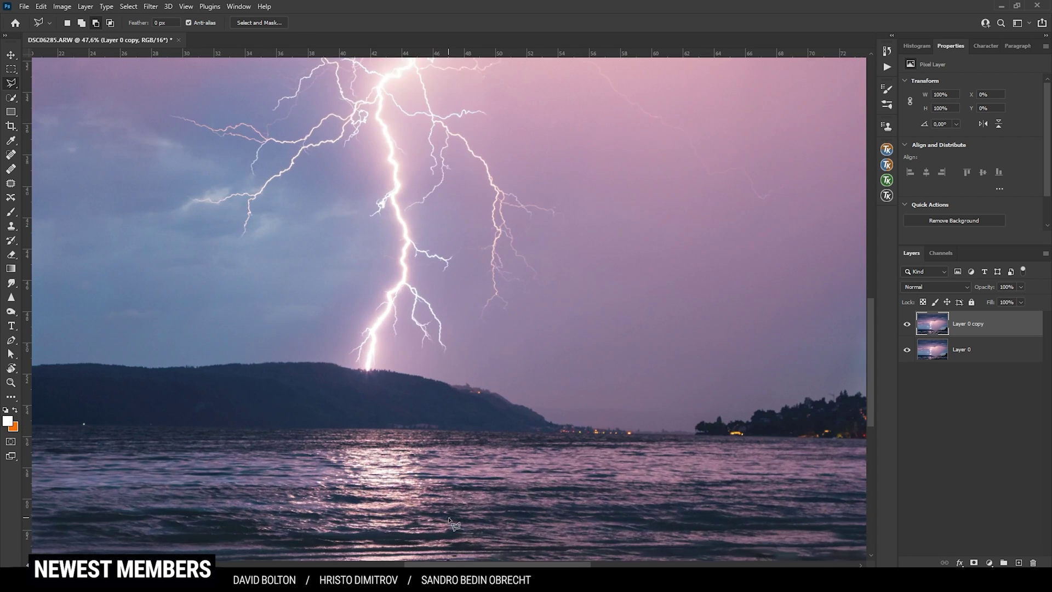
scroll(397, 473, "up", 1)
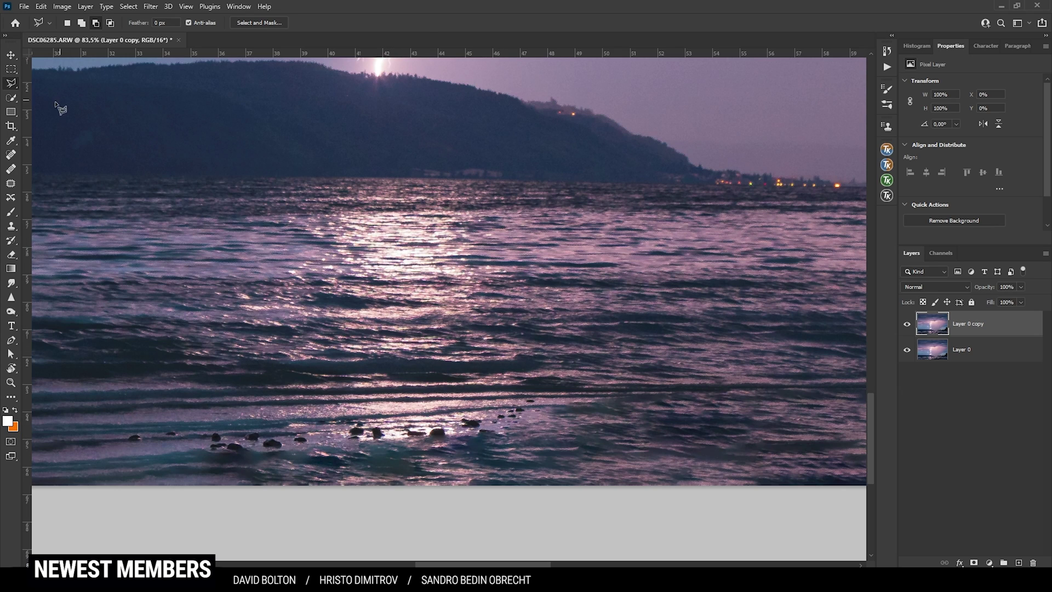
left_click(12, 156)
key("bracketright")
key("bracketright")
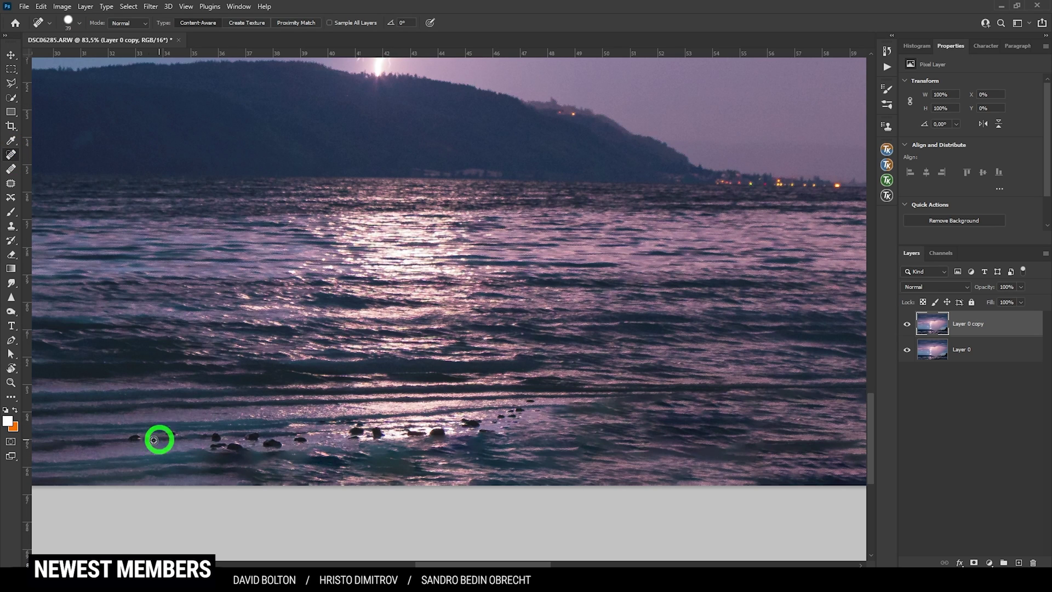
left_click_drag(159, 436, 137, 437)
left_click(170, 433)
mouse_move(215, 435)
left_mouse_down()
mouse_move(271, 435)
mouse_move(384, 464)
mouse_move(437, 433)
left_mouse_up()
- Heal the white and light-blue shoreline specks and the red light on the right shore
scroll(437, 434, "down", 5)
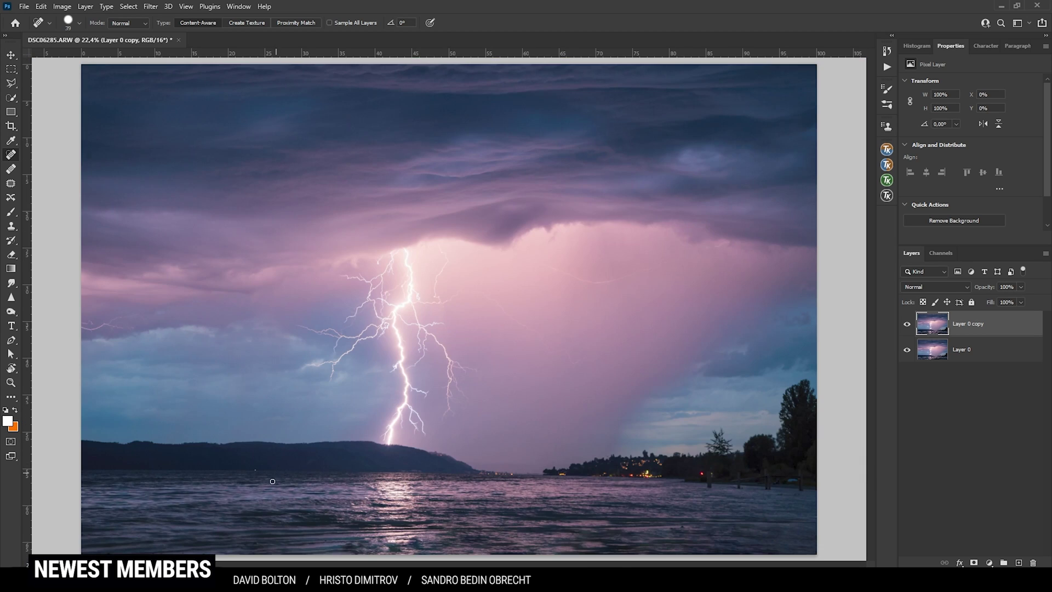
scroll(230, 460, "up", 4)
scroll(246, 472, "up", 5)
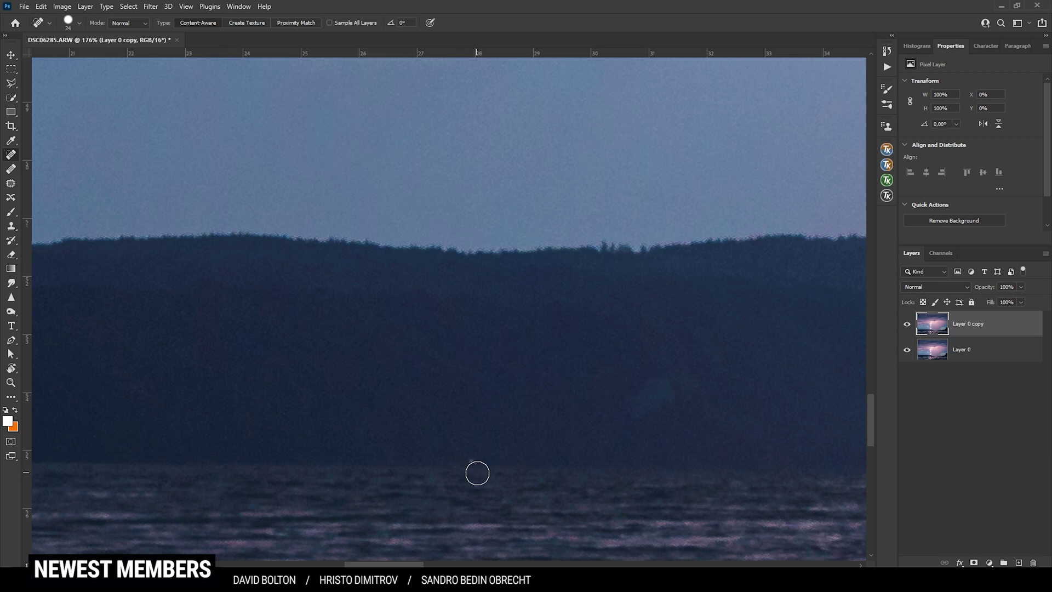
left_click(472, 463)
scroll(507, 487, "down", 8)
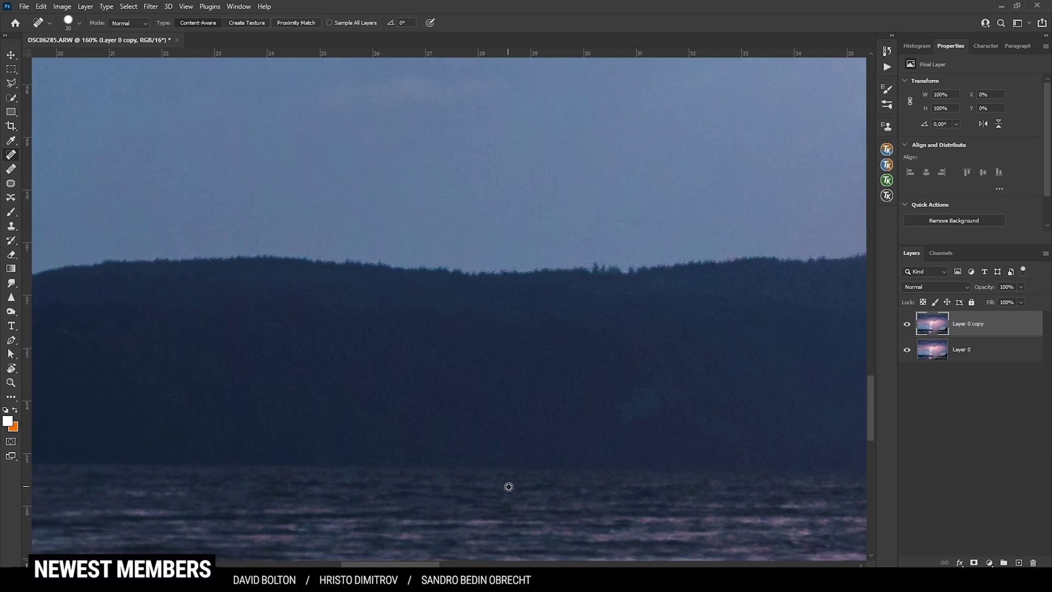
scroll(758, 438, "up", 6)
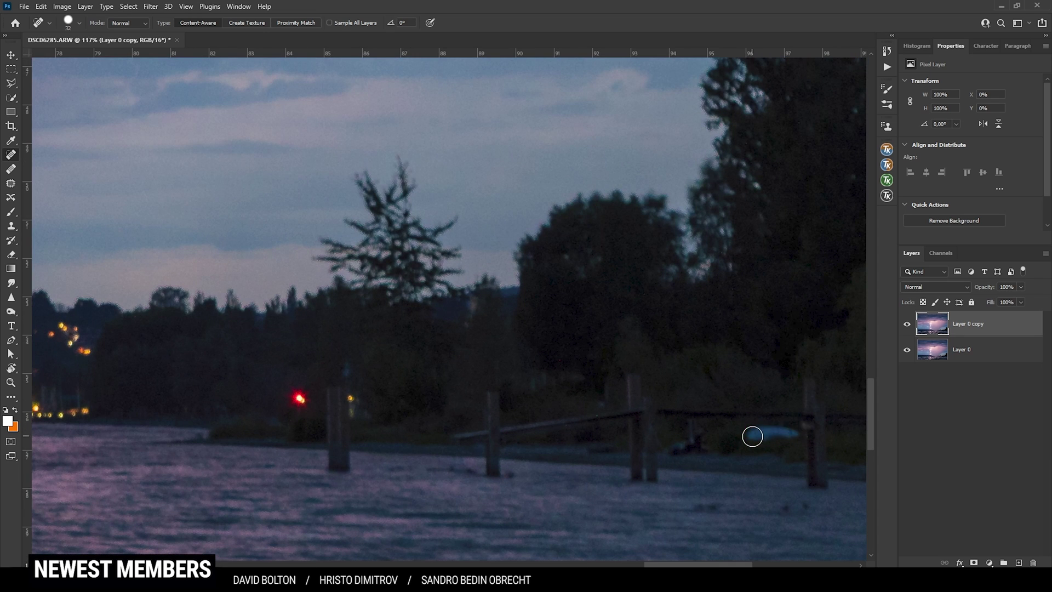
left_click(788, 430)
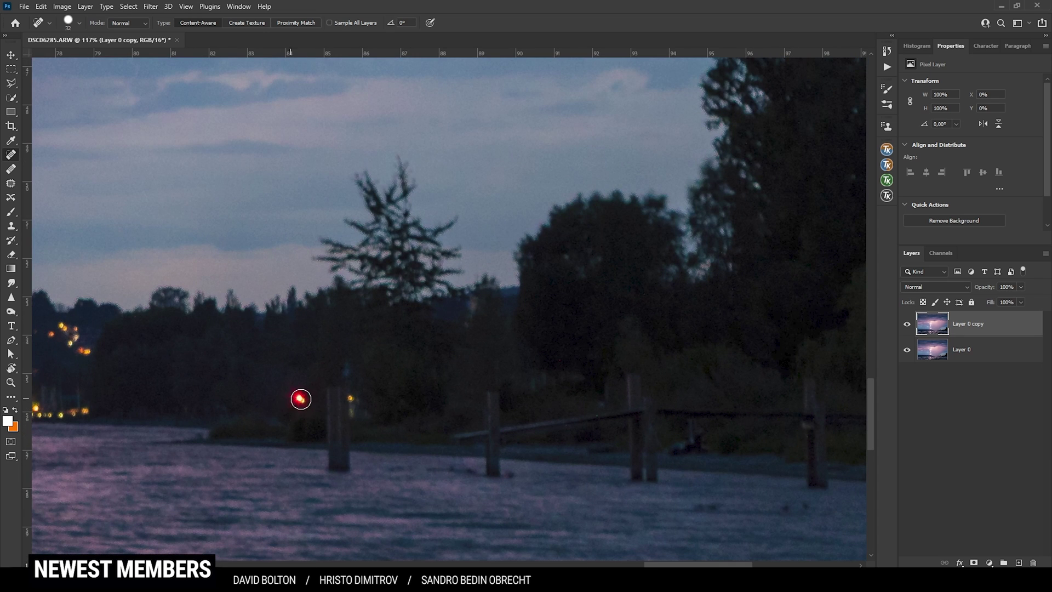
left_click(298, 398)
scroll(441, 438, "down", 9)
scroll(438, 448, "up", 6)
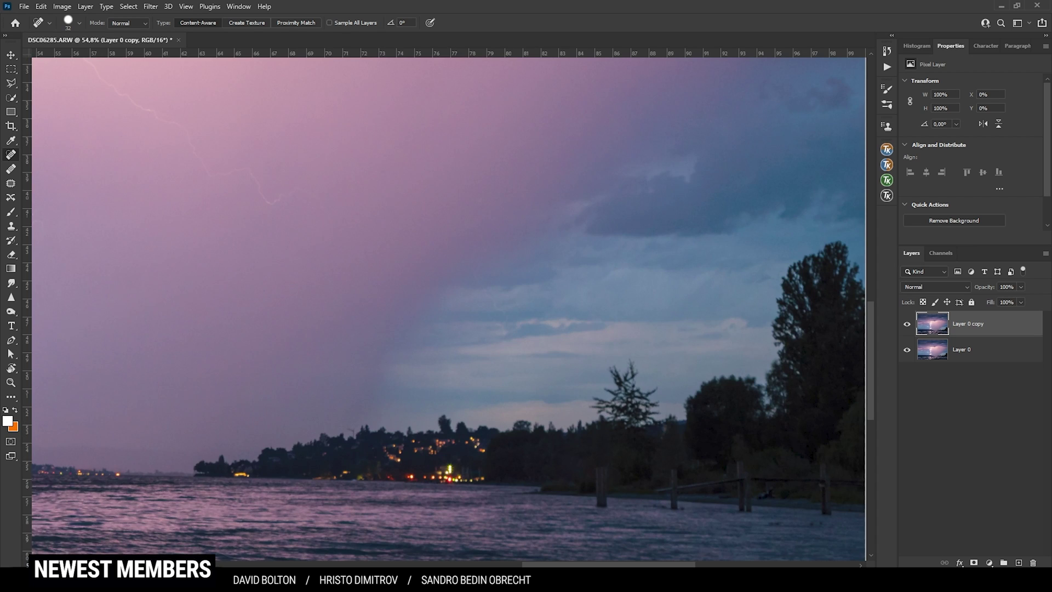
scroll(559, 463, "right", 4)
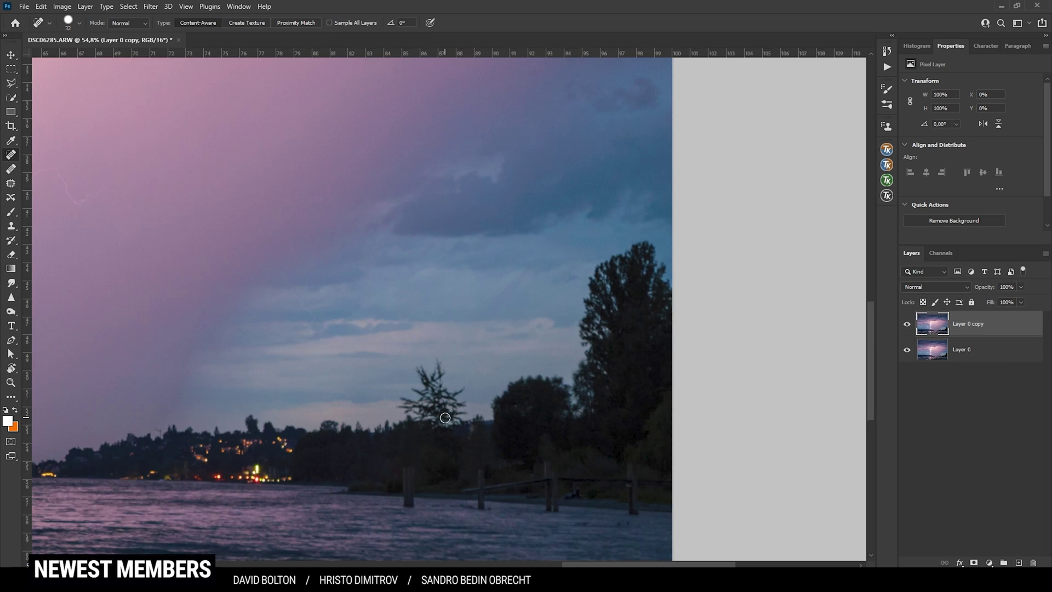
scroll(445, 417, "up", 3)
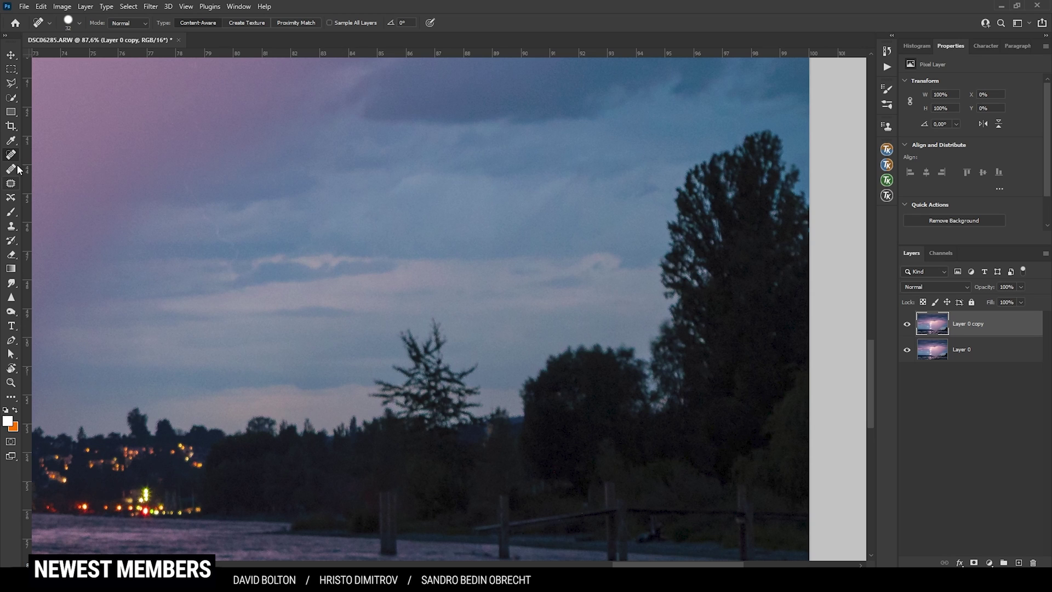
- Clone sky over the top of the small spiky tree with a large soft Clone Stamp
left_click(11, 225)
mouse_move(315, 350)
left_mouse_down()
mouse_move(277, 348)
mouse_move(321, 375)
mouse_move(355, 354)
mouse_move(429, 347)
mouse_move(422, 340)
left_mouse_up()
left_click(365, 351, "alt")
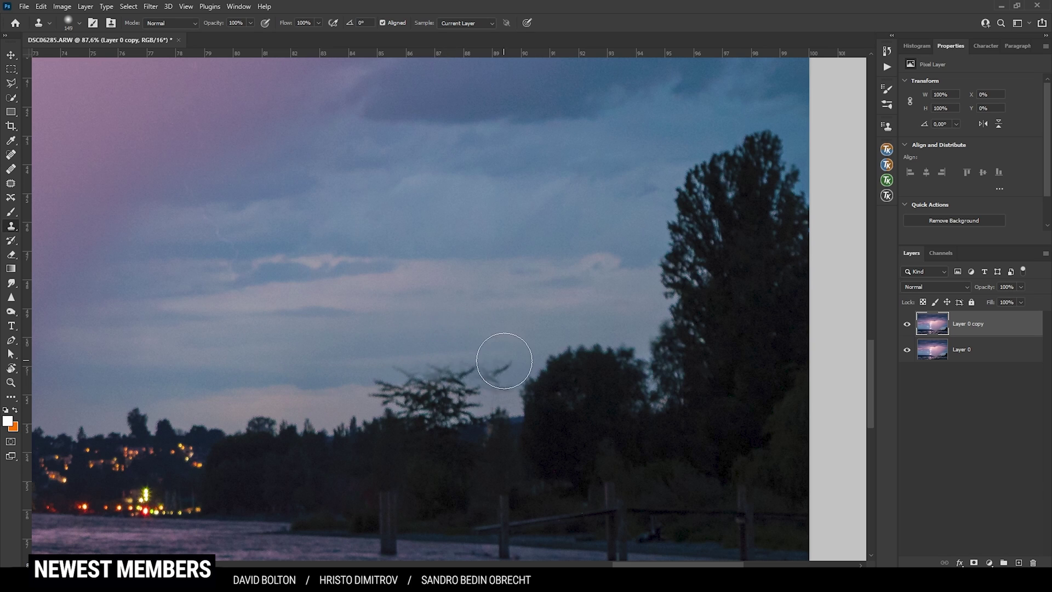
mouse_move(399, 364)
left_mouse_down()
mouse_move(351, 378)
mouse_move(474, 371)
mouse_move(404, 376)
left_mouse_up()
left_click(327, 385, "alt")
- Resample the clone source and paint sky over the tall tree's crown at the right
key("bracketleft")
key("bracketleft")
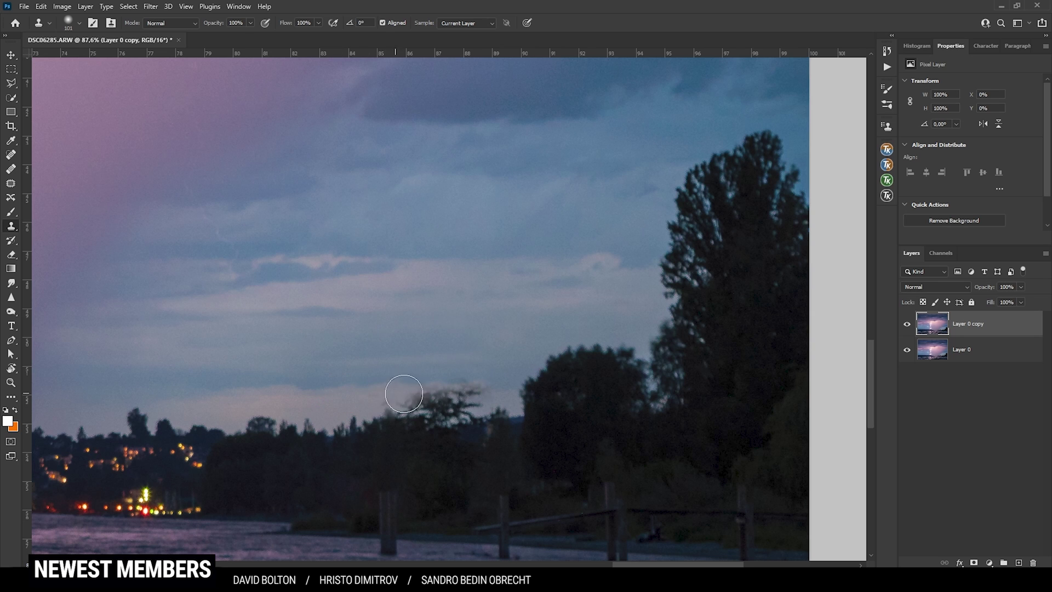
scroll(405, 394, "up", 1)
scroll(500, 387, "down", 2)
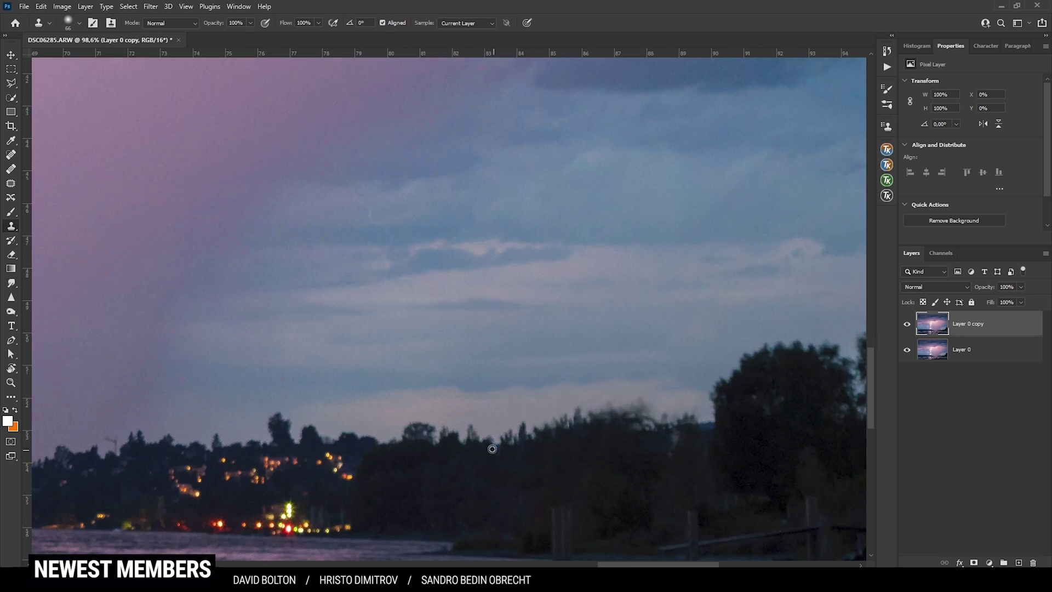
scroll(635, 433, "down", 2)
scroll(686, 347, "up", 3)
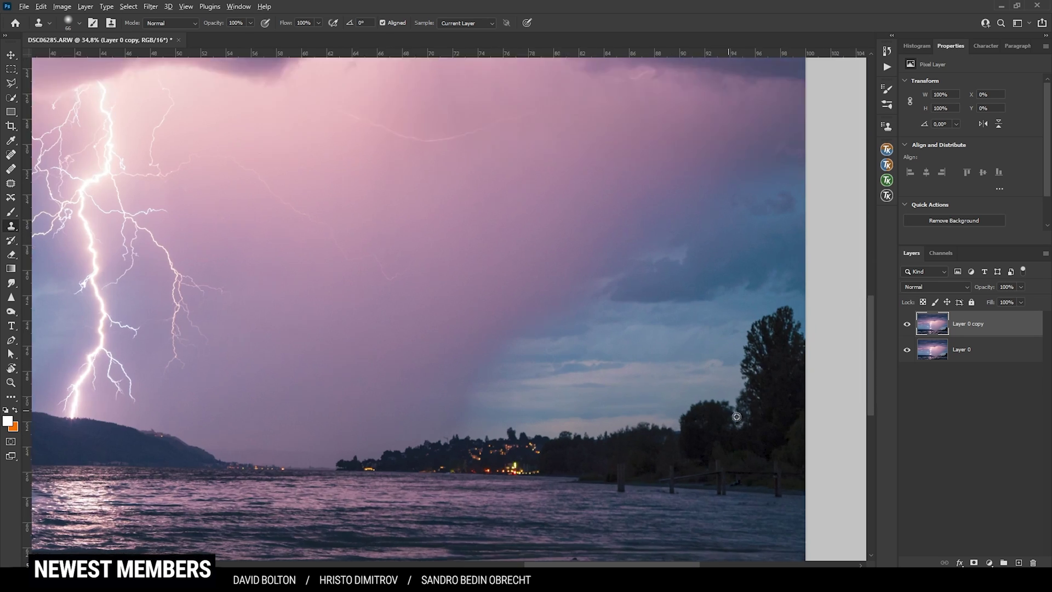
scroll(453, 249, "up", 3)
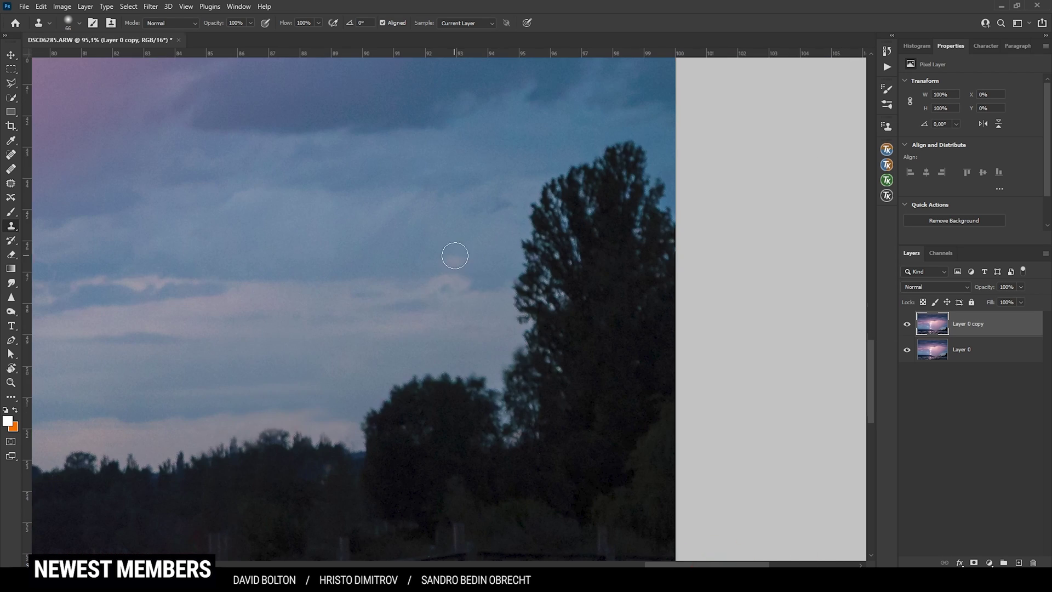
left_click_drag(453, 297, 488, 301)
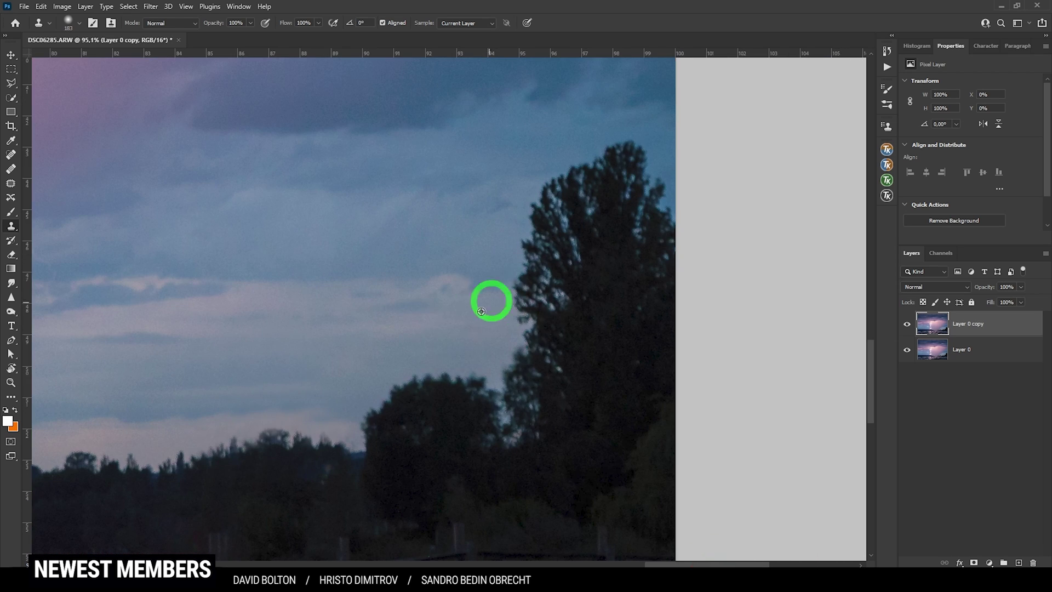
left_click(393, 421, "alt")
left_click_drag(559, 317, 552, 331)
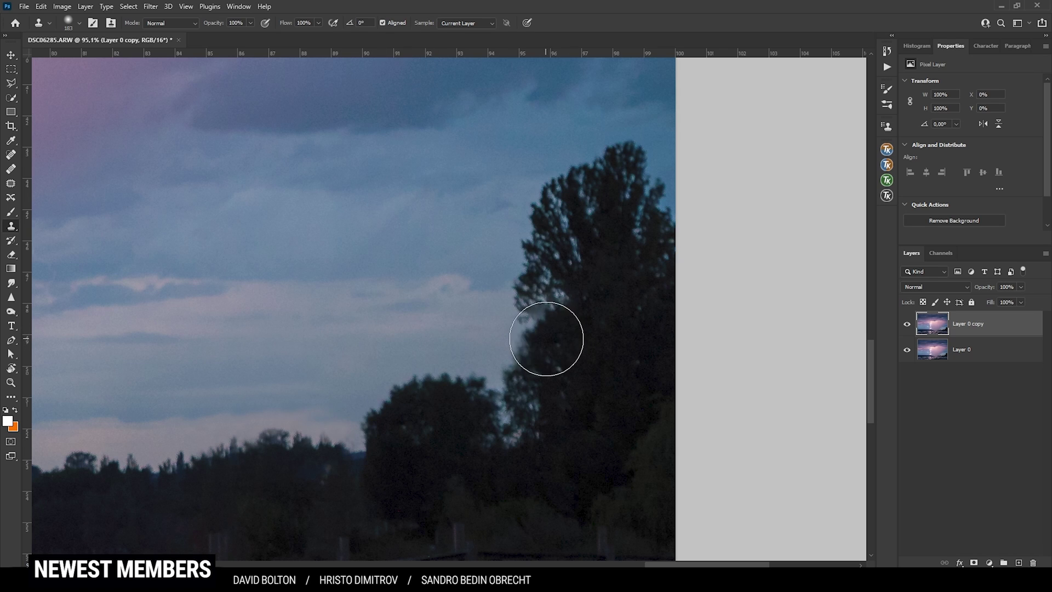
mouse_move(573, 310)
left_mouse_down()
mouse_move(658, 311)
mouse_move(502, 263)
mouse_move(588, 236)
mouse_move(555, 187)
mouse_move(519, 190)
mouse_move(613, 158)
mouse_move(511, 331)
mouse_move(572, 294)
left_mouse_up()
key("ctrl+0")
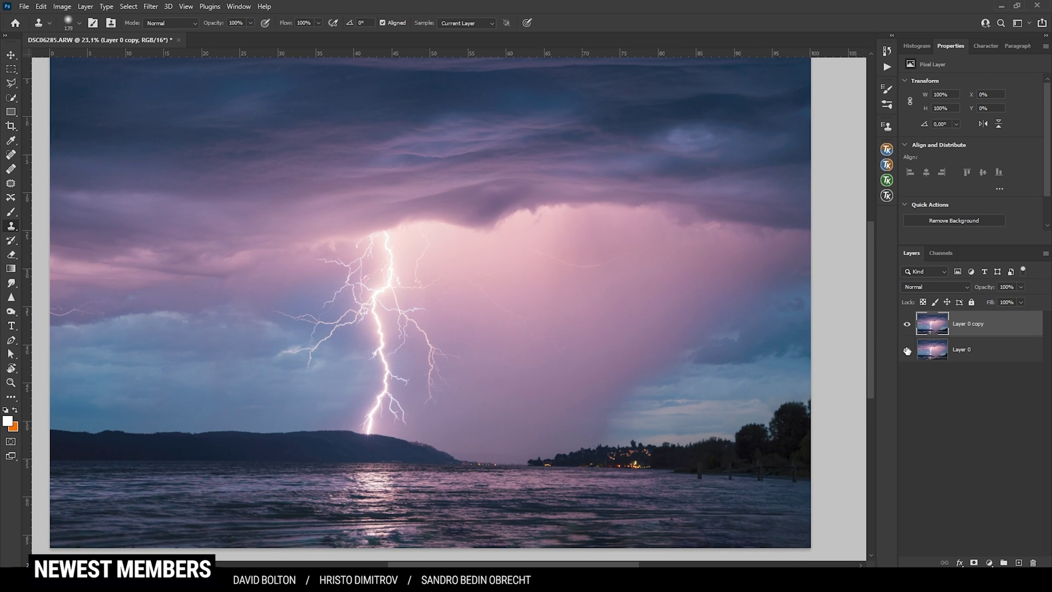
key("ctrl+0")
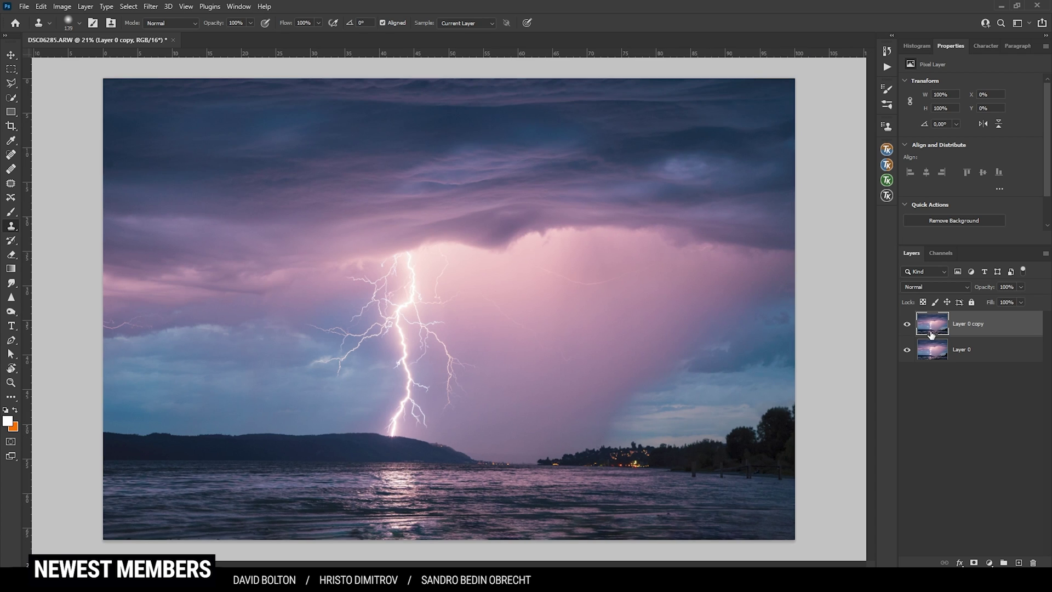
left_click(906, 327)
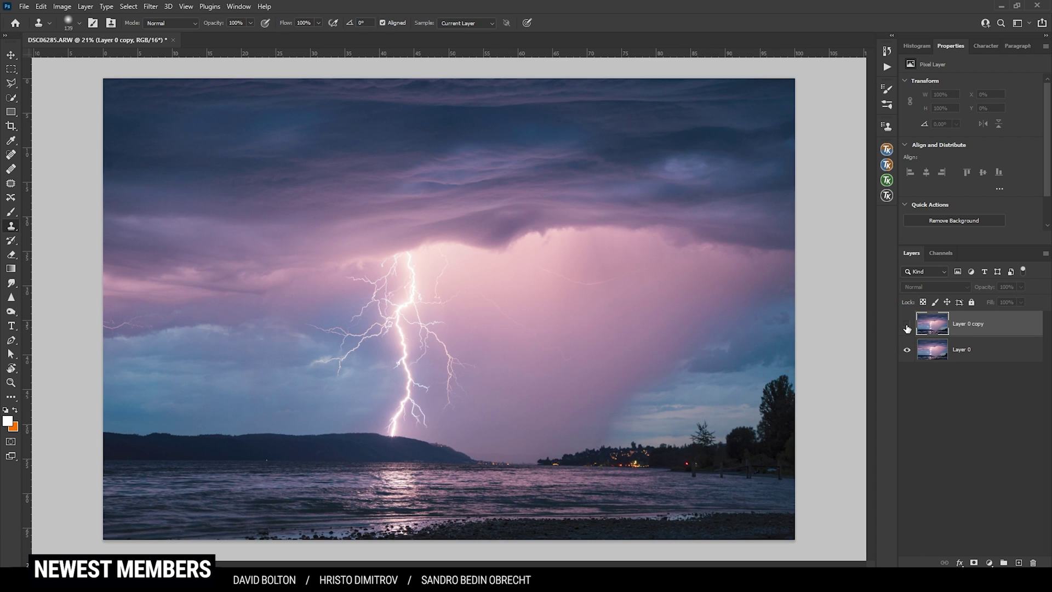
left_click(906, 327)
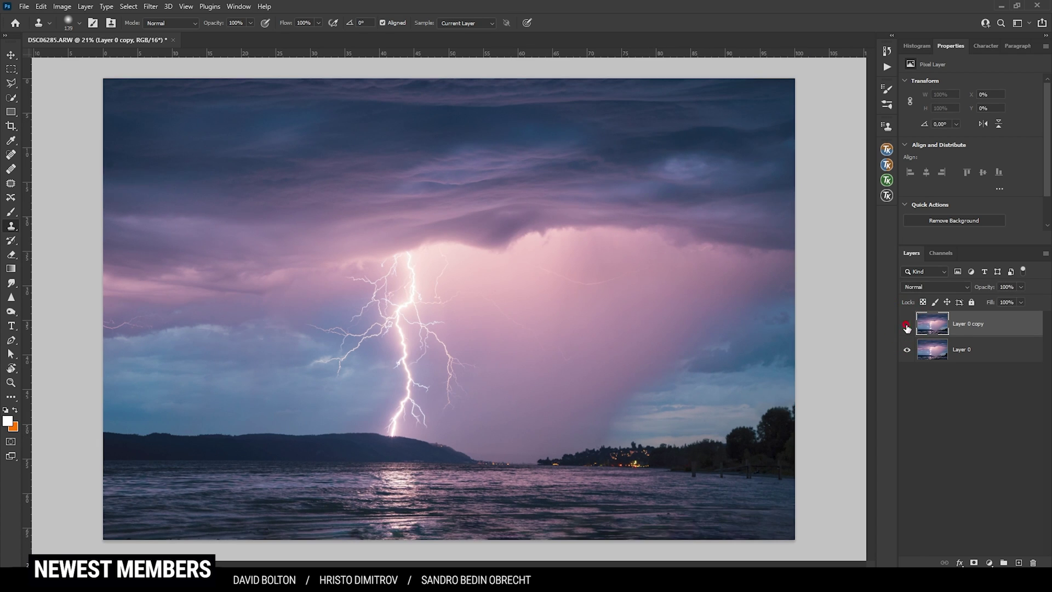
left_click(906, 327)
left_click(907, 327)
left_click(907, 326)
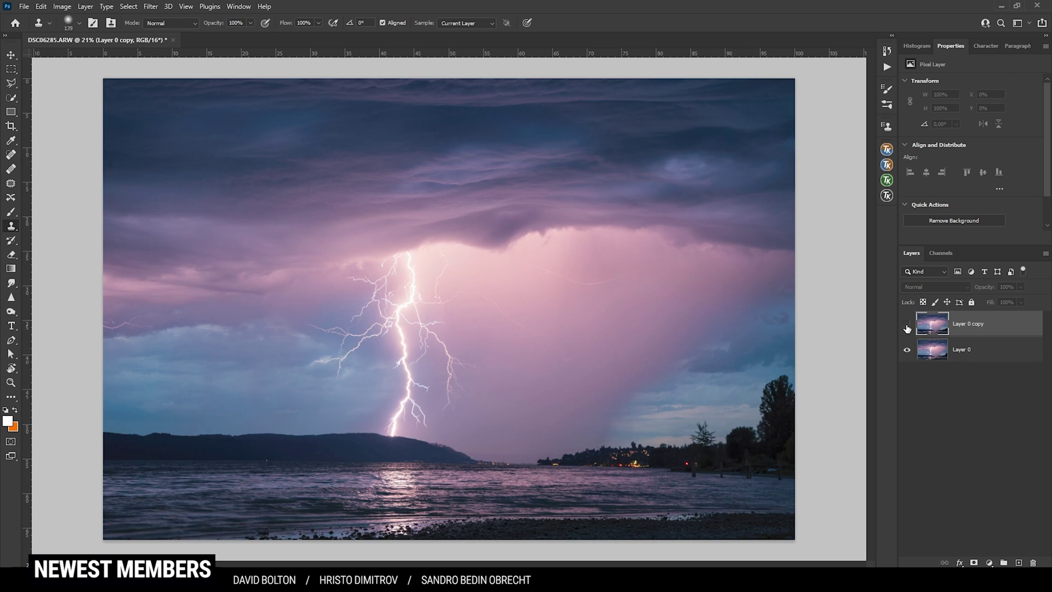
left_click(906, 327)
left_click(906, 327)
left_click(907, 327)
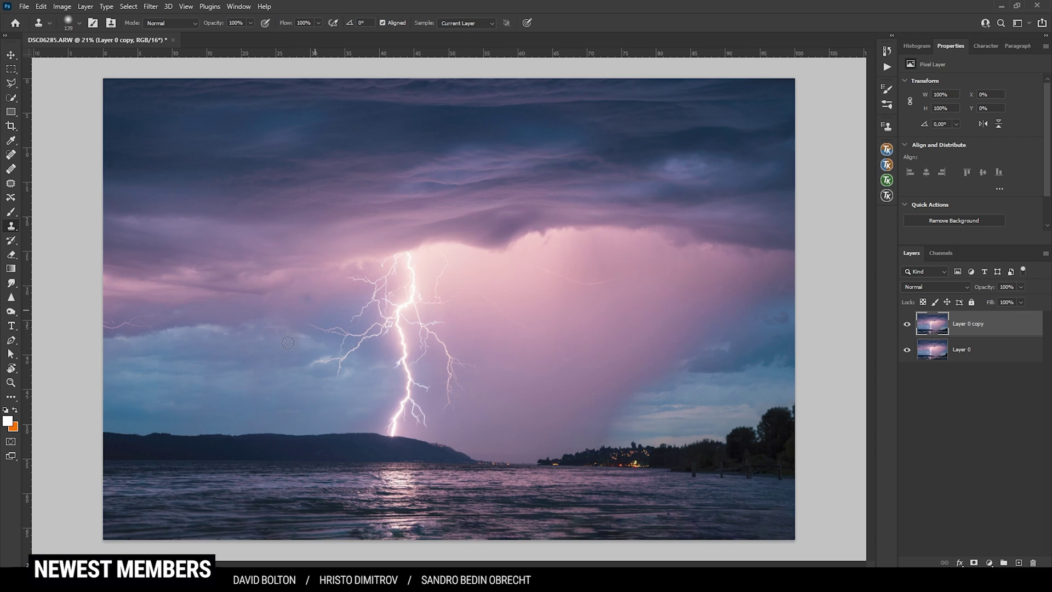